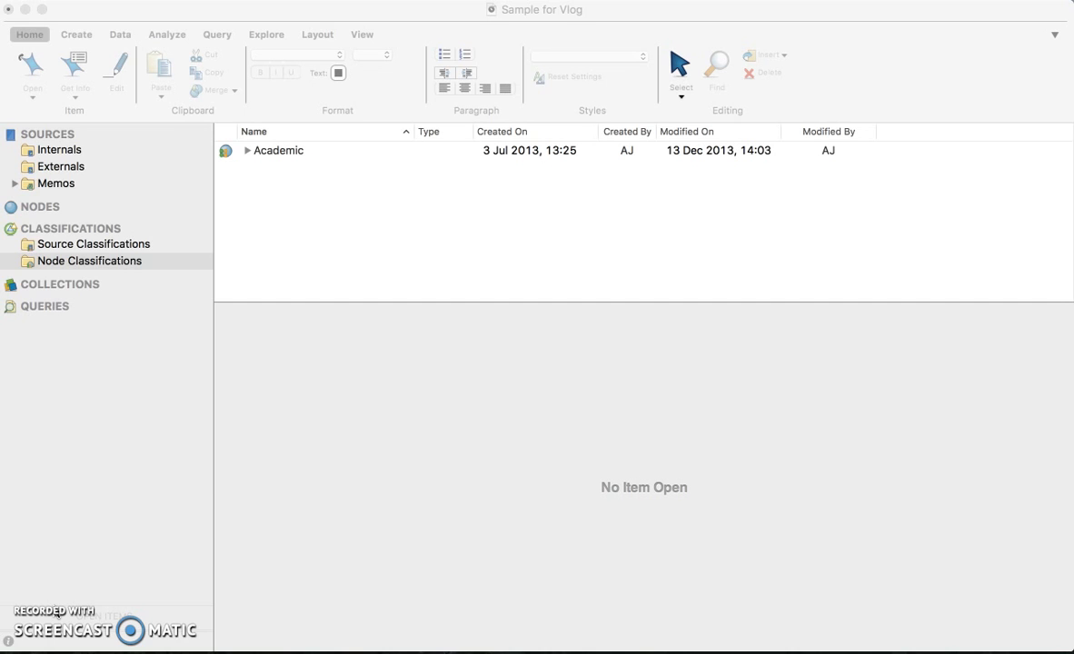
# Create a new node classification named Person.
pyautogui.click(287, 424)
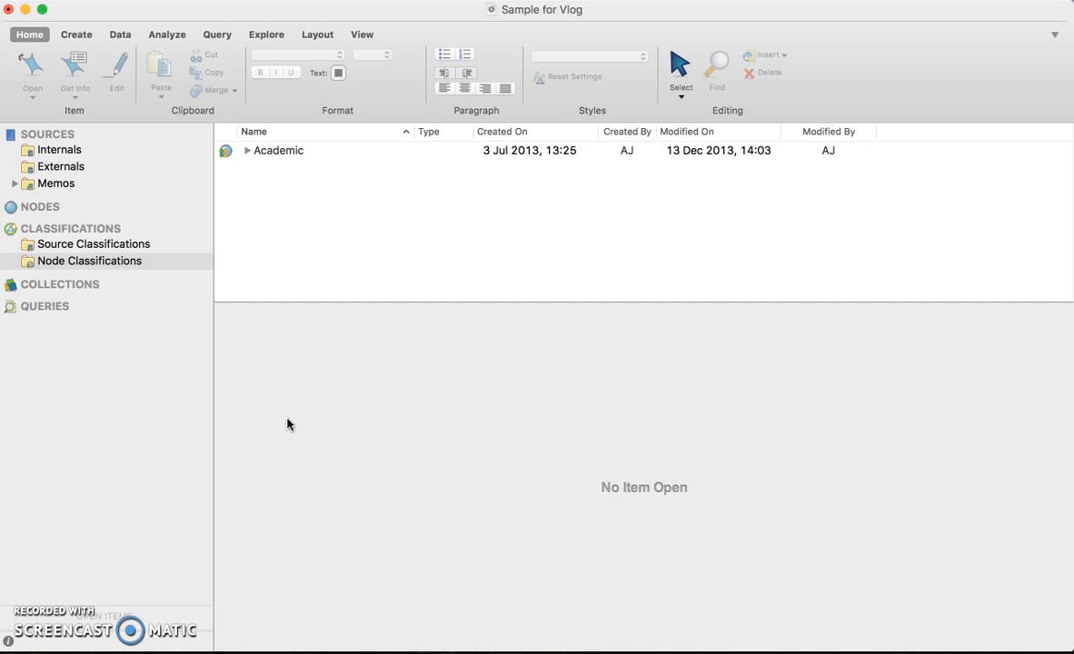
pyautogui.click(87, 231)
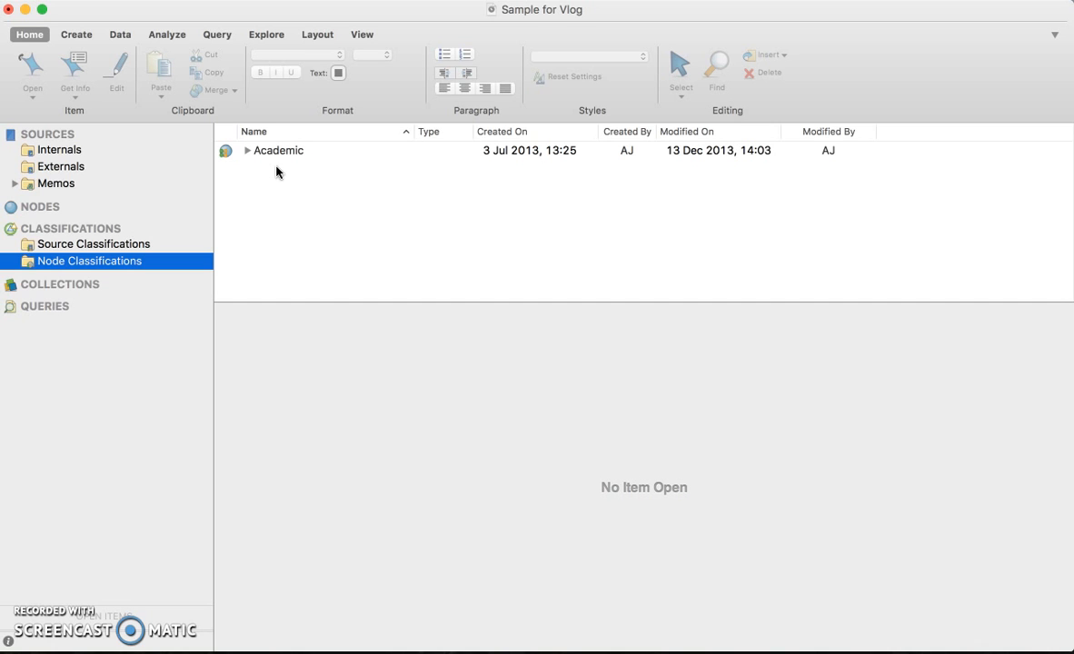
pyautogui.click(77, 35)
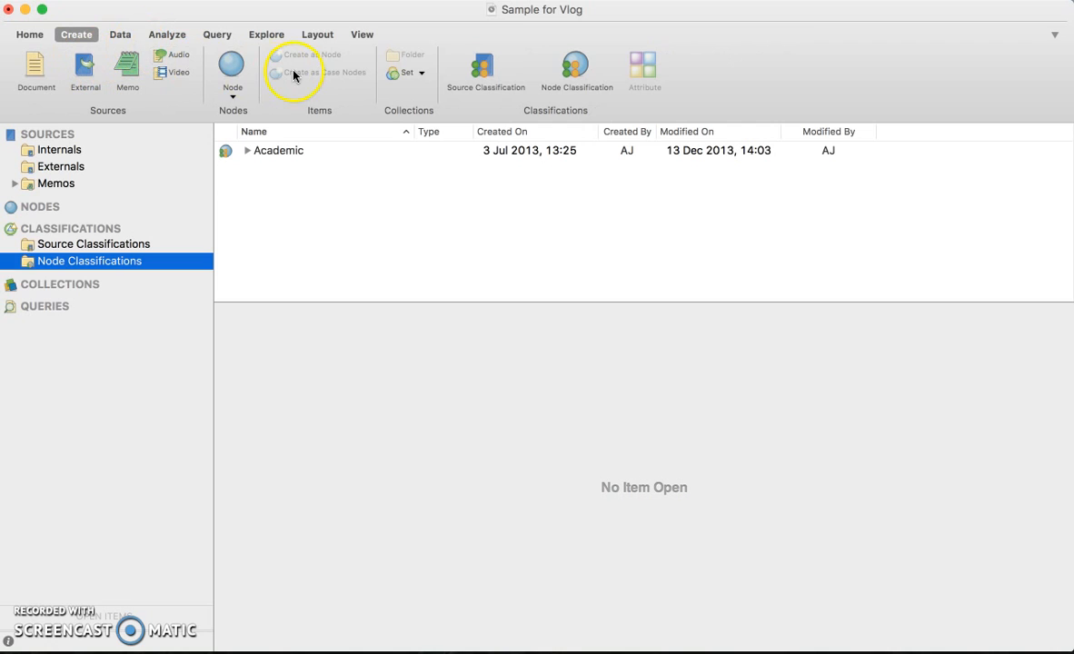
pyautogui.click(567, 66)
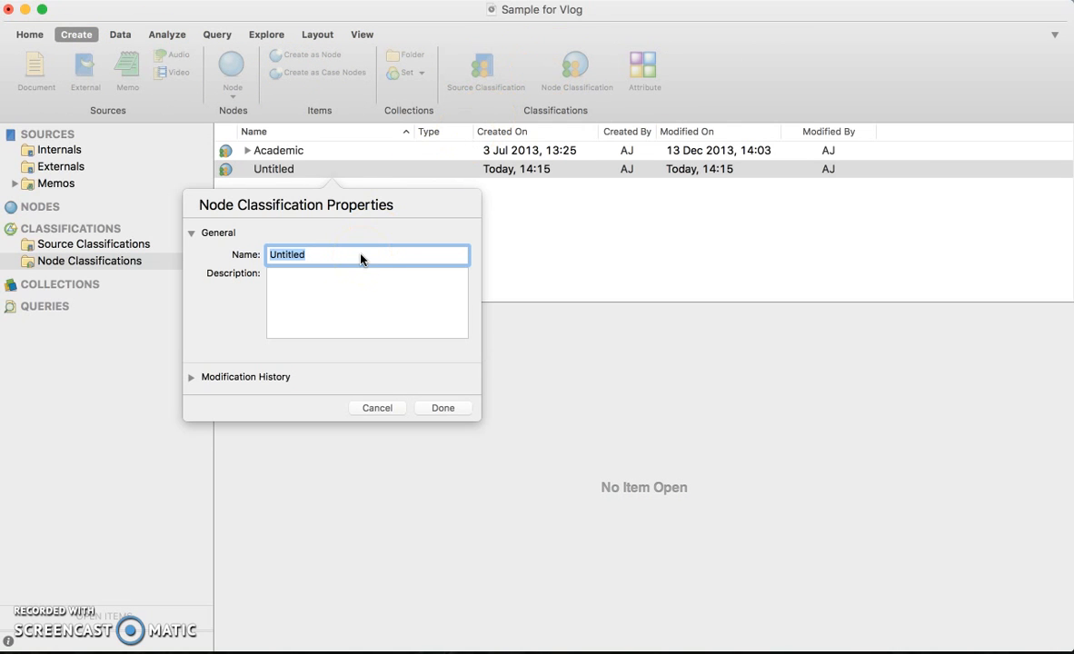
pyautogui.write('Person')
pyautogui.click(444, 408)
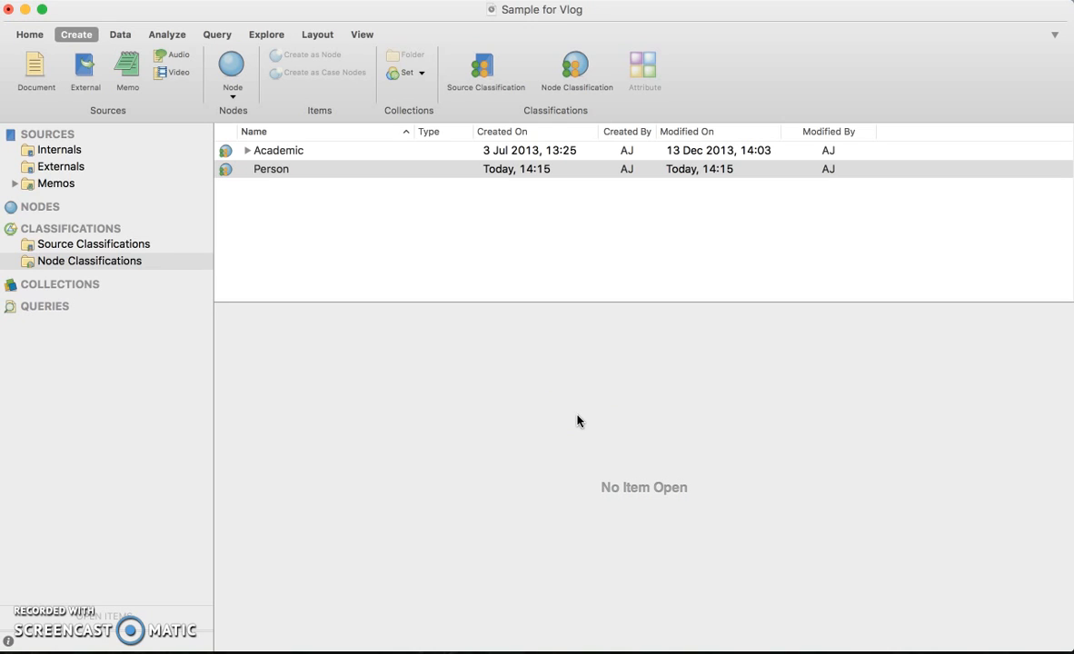
# Create an attribute named Gender for the Person classification, with the description "Male or Female".
pyautogui.click(277, 171)
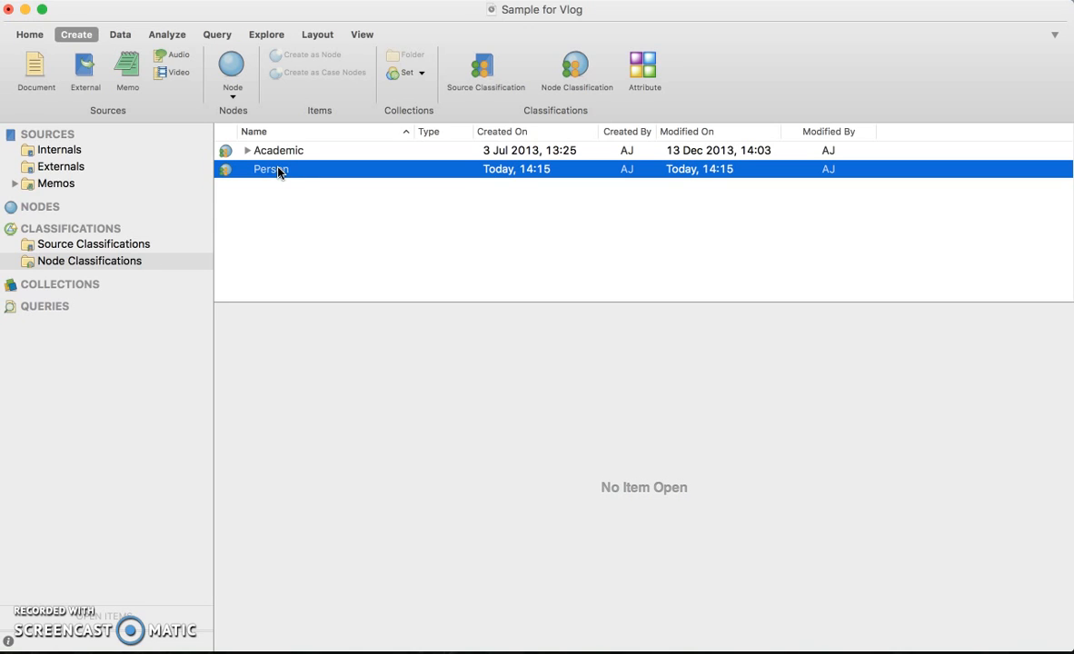
pyautogui.click(644, 71)
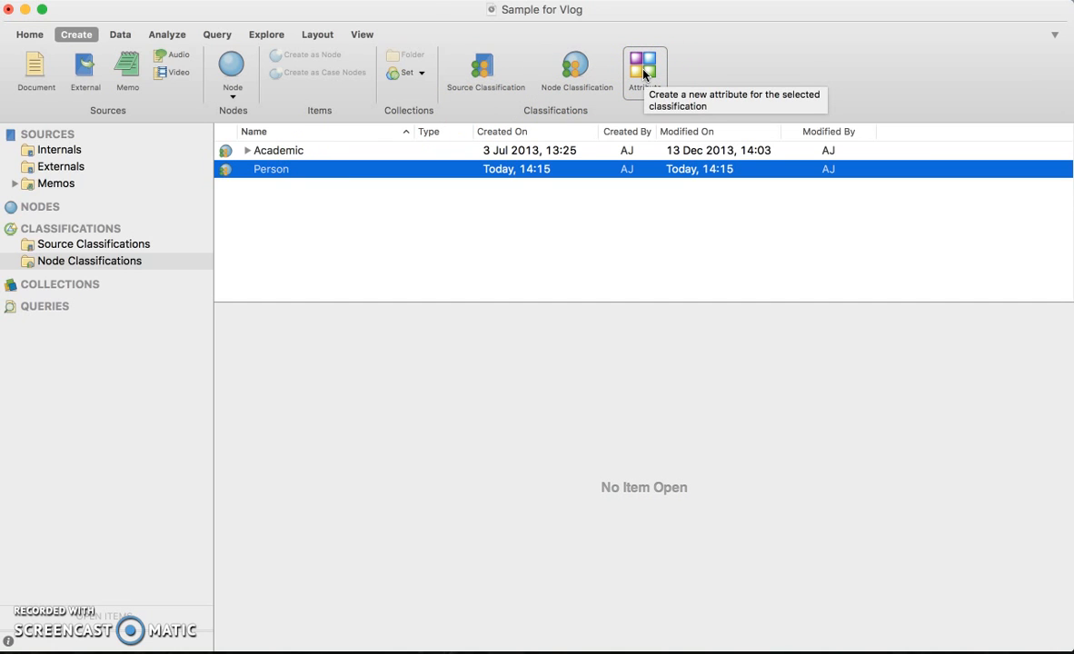
pyautogui.click(643, 71)
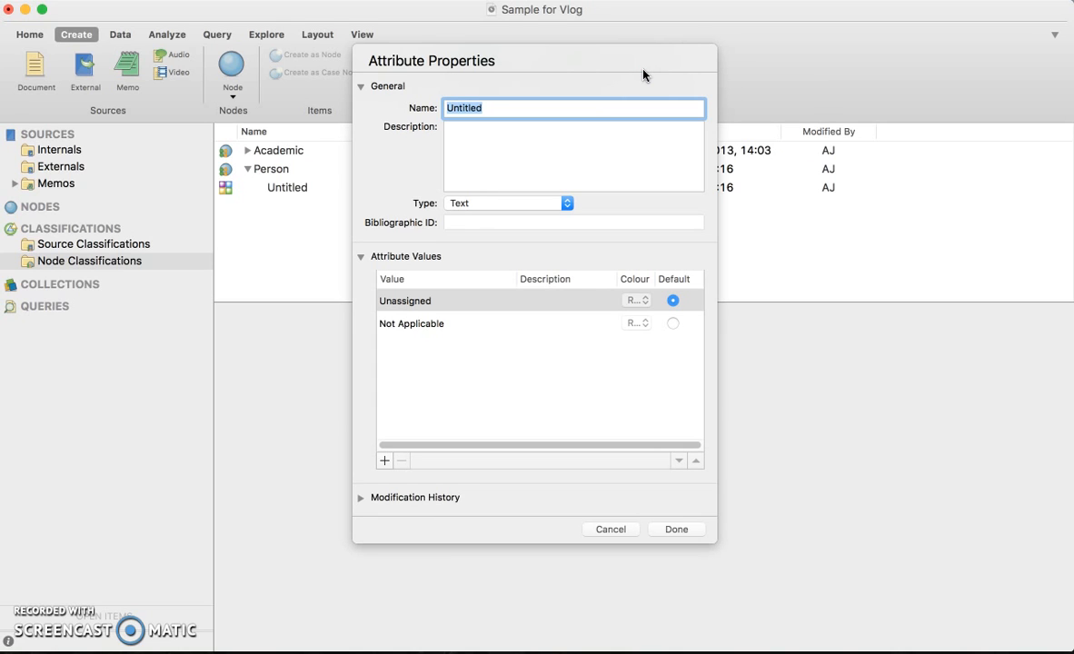
pyautogui.click(570, 149)
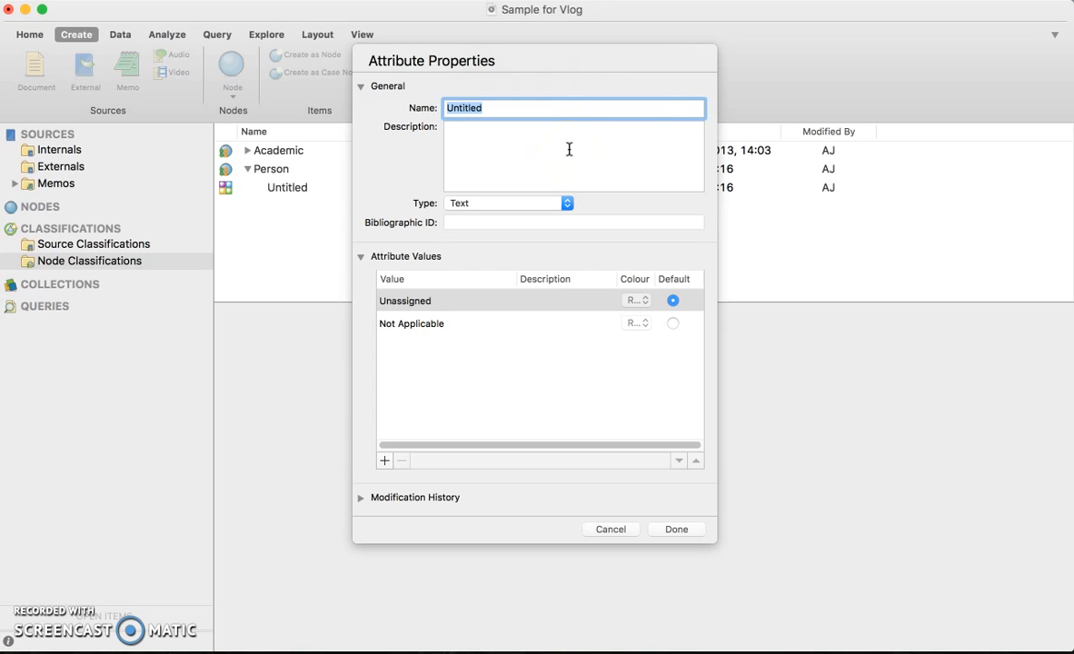
pyautogui.write('Gender')
pyautogui.click(548, 168)
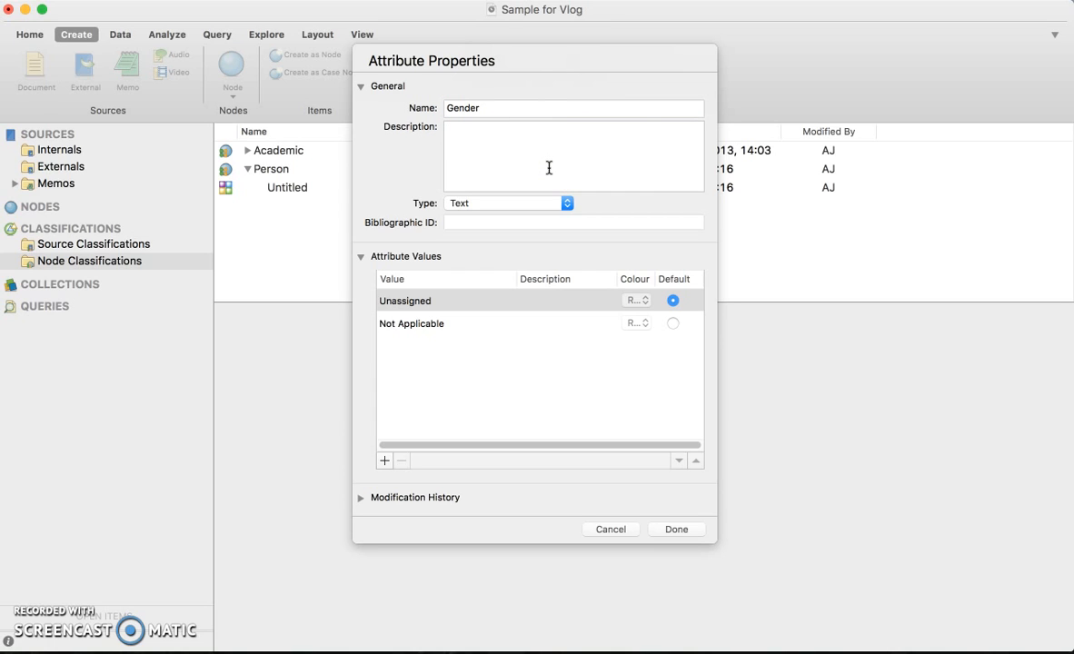
pyautogui.write('Male or Female')
pyautogui.click(535, 206)
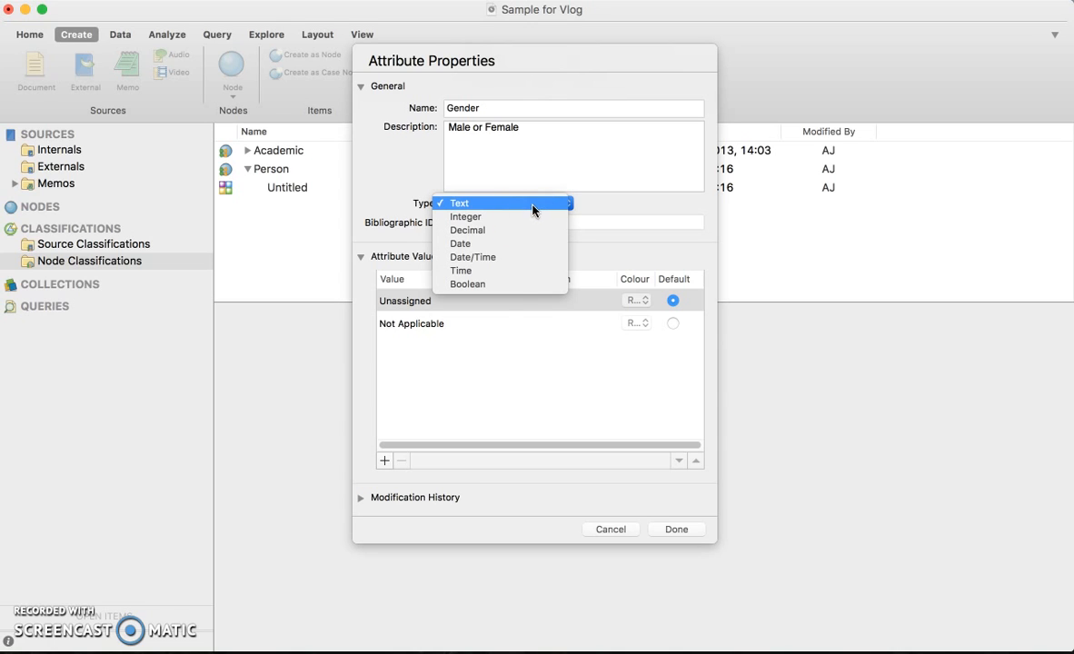
pyautogui.click(493, 284)
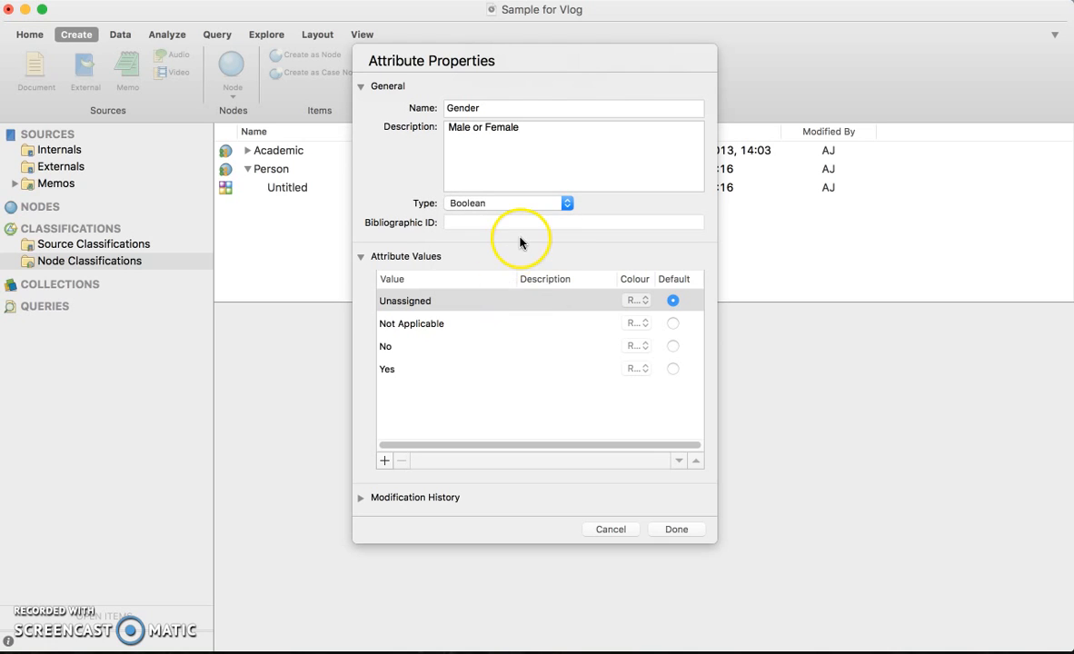
pyautogui.click(561, 205)
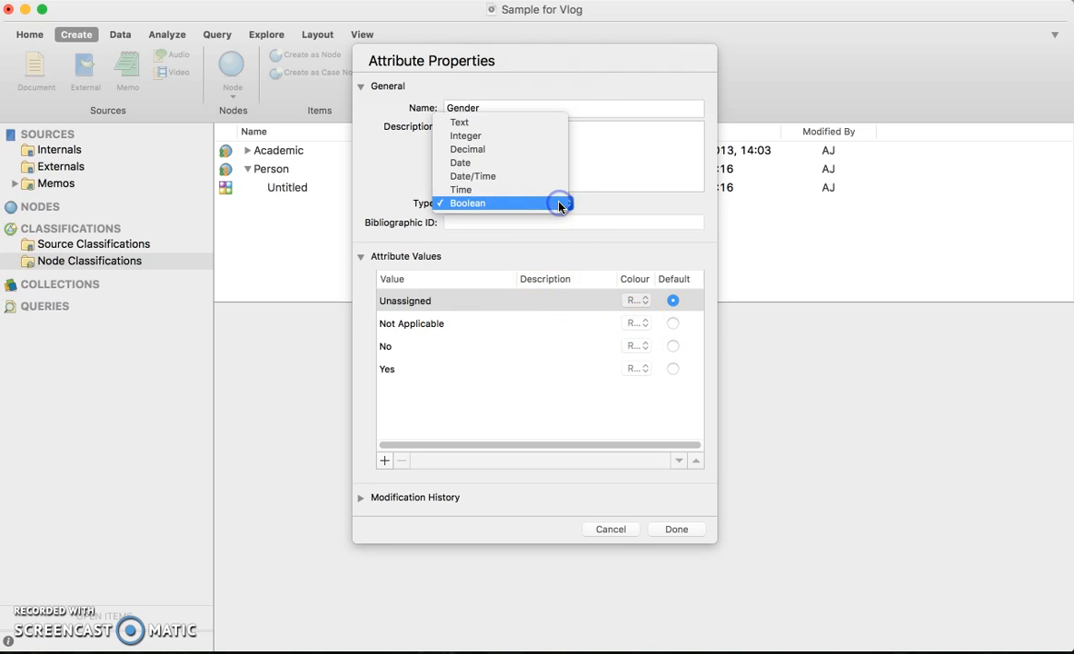
pyautogui.click(531, 124)
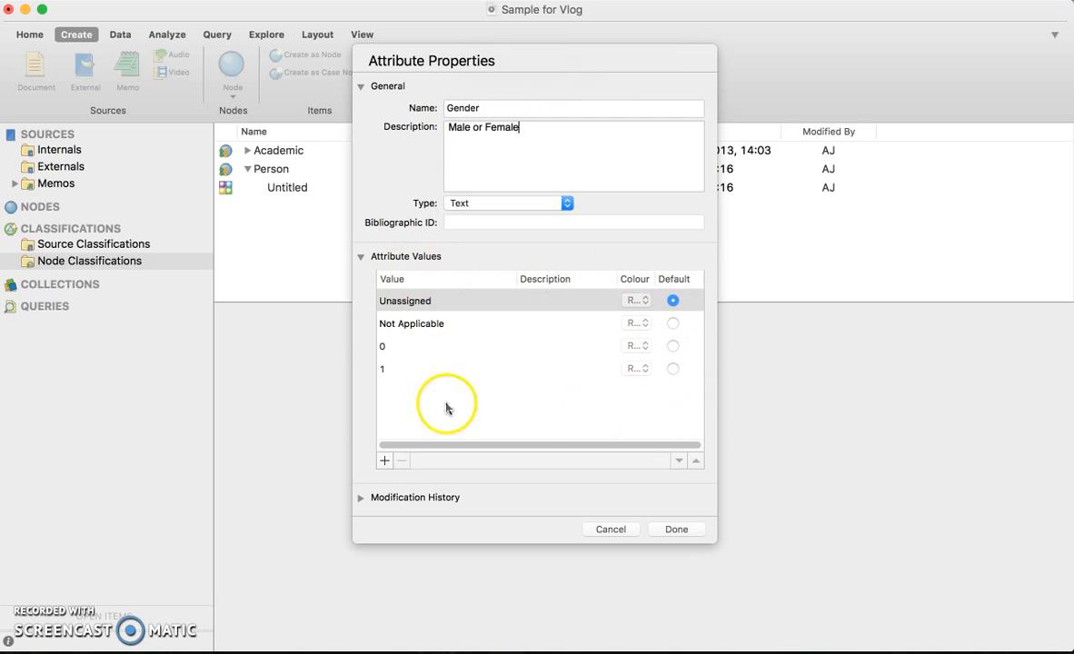
pyautogui.click(526, 364)
pyautogui.click(403, 461)
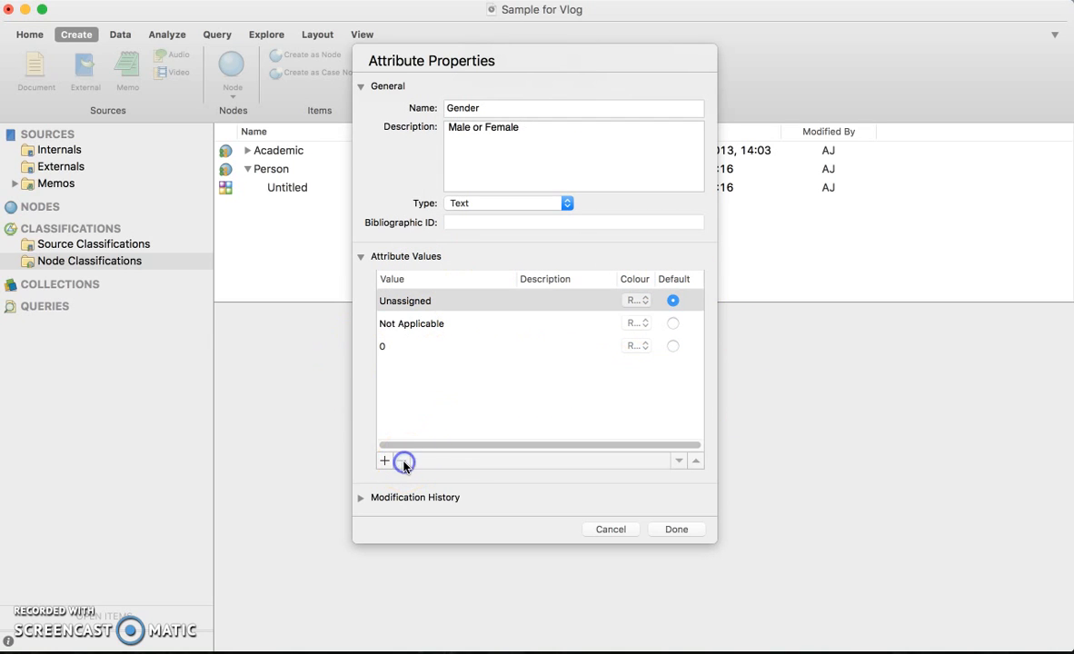
pyautogui.click(396, 349)
pyautogui.click(402, 461)
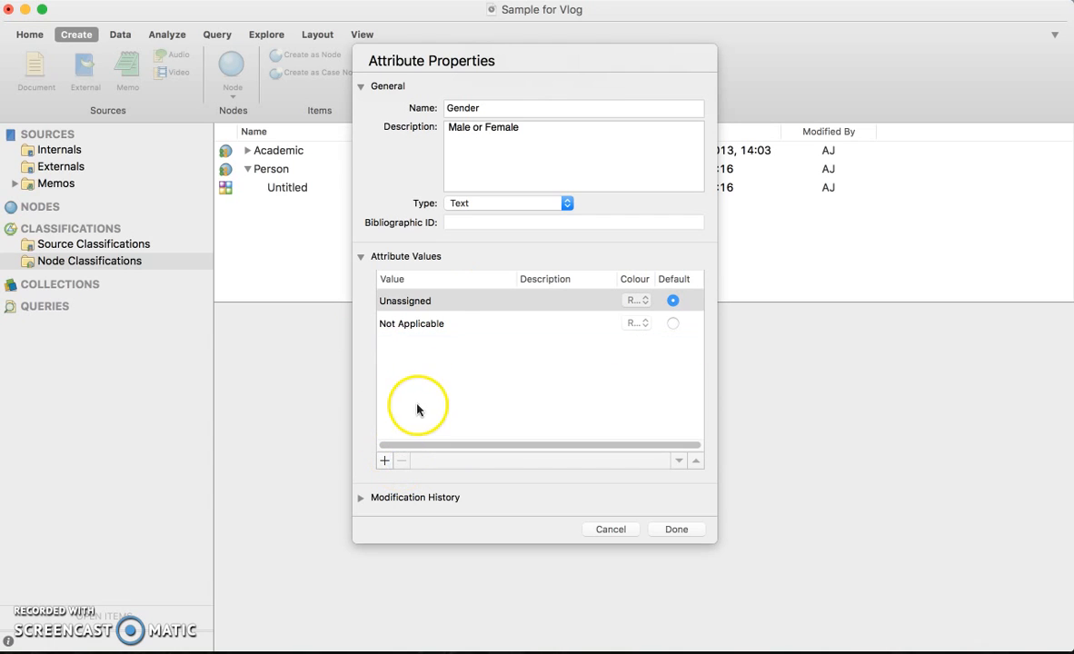
# Add the values Male and Female to the Gender attribute.
pyautogui.click(433, 326)
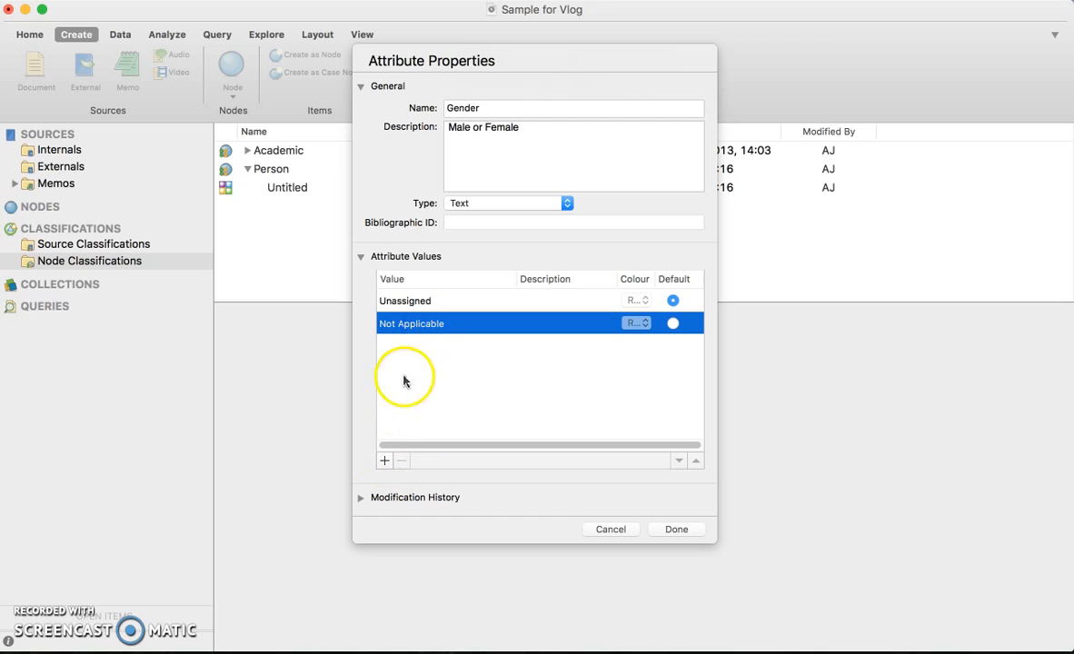
pyautogui.click(384, 462)
pyautogui.click(446, 345)
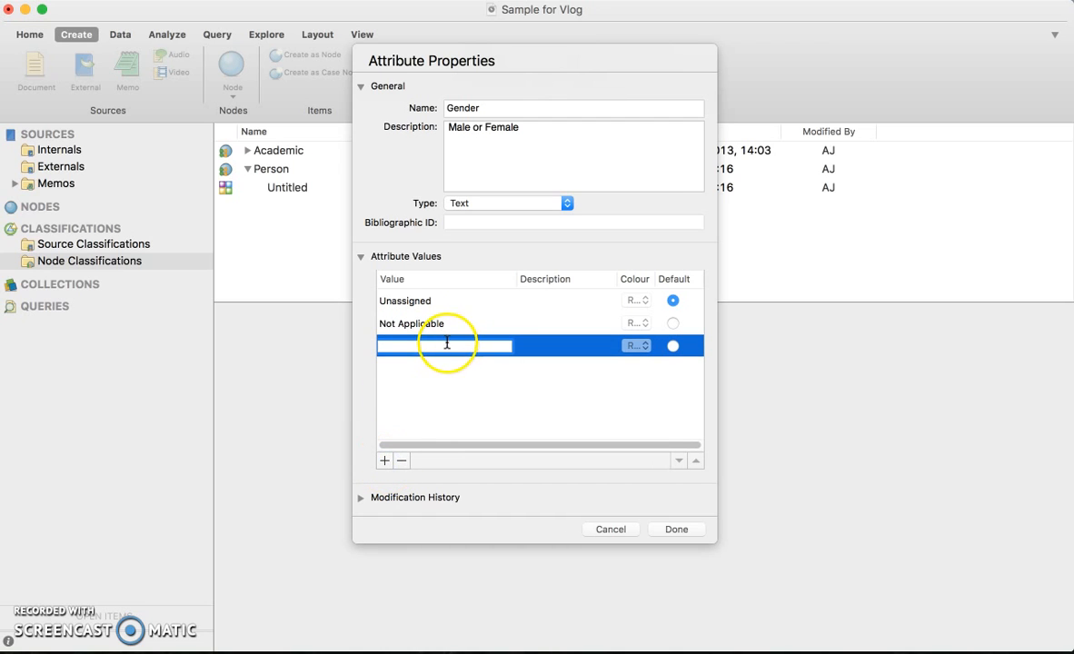
pyautogui.write('Male')
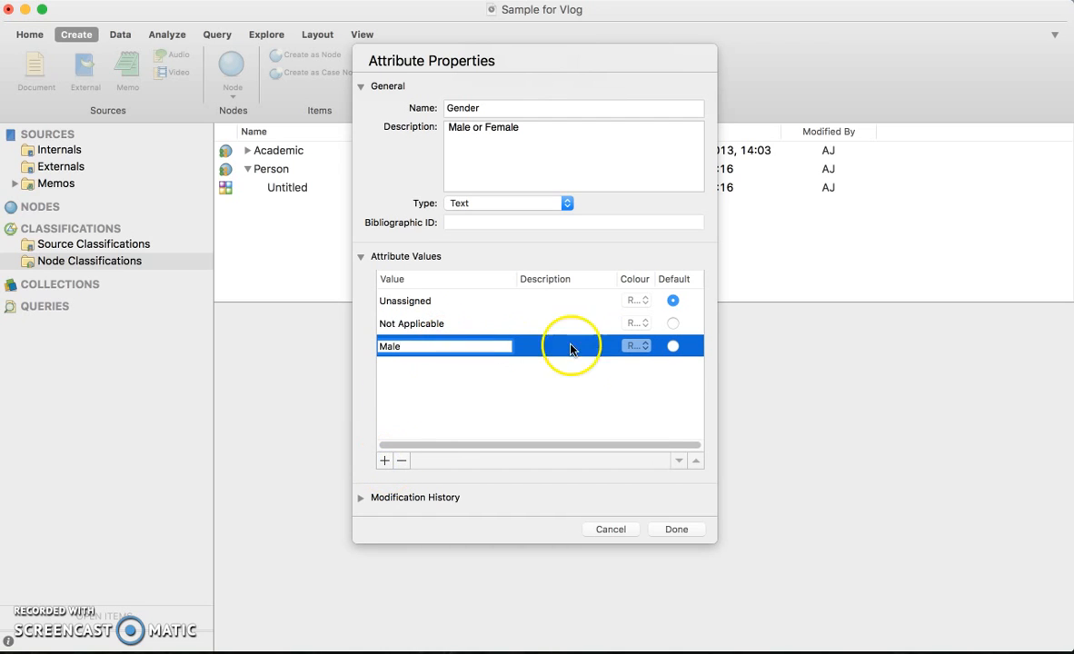
pyautogui.click(384, 462)
pyautogui.write('Female')
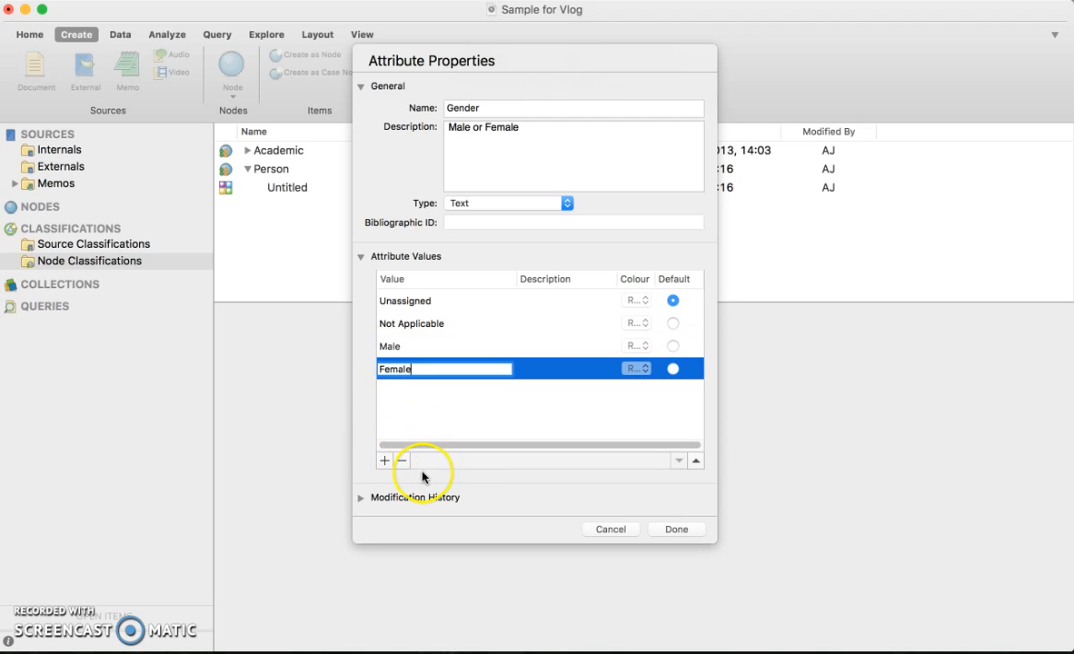
pyautogui.click(433, 416)
pyautogui.click(442, 325)
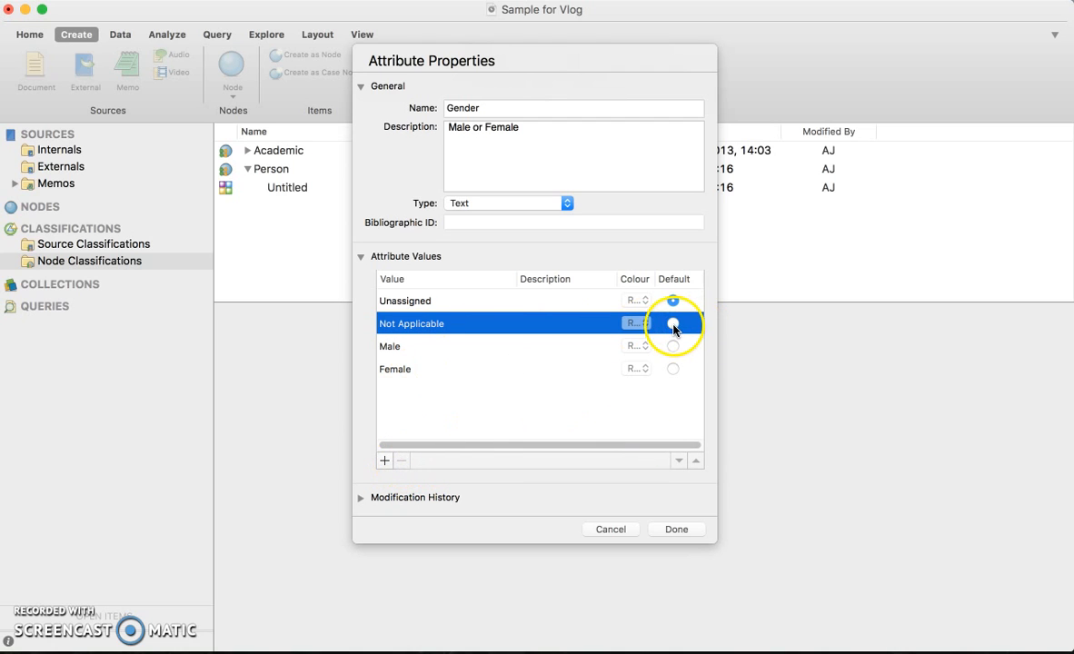
pyautogui.click(408, 307)
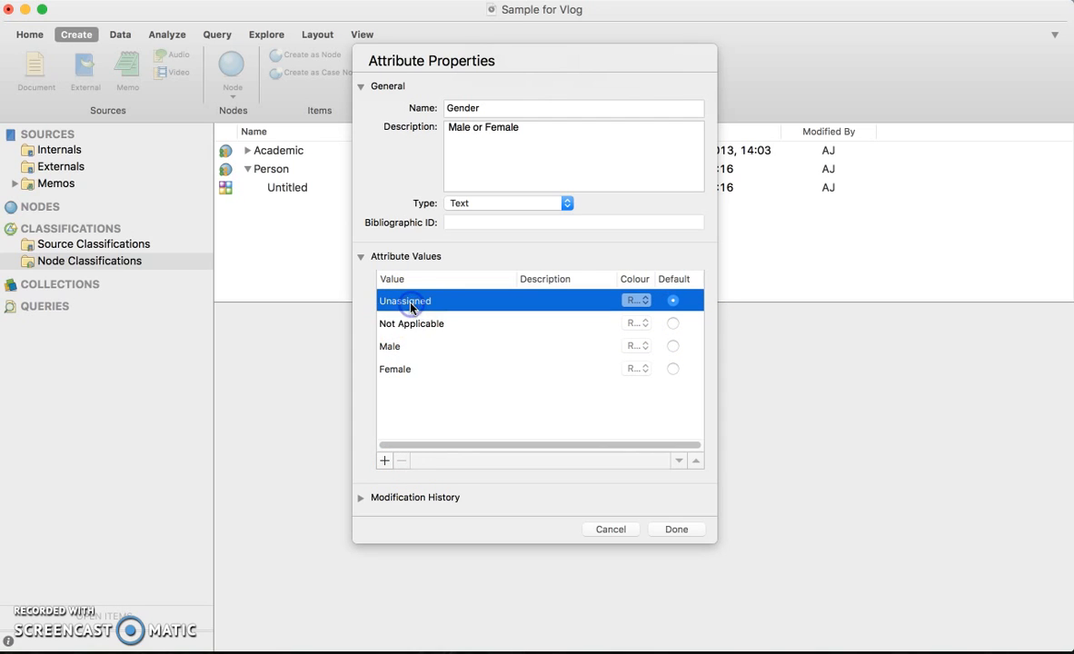
pyautogui.click(404, 324)
pyautogui.click(402, 347)
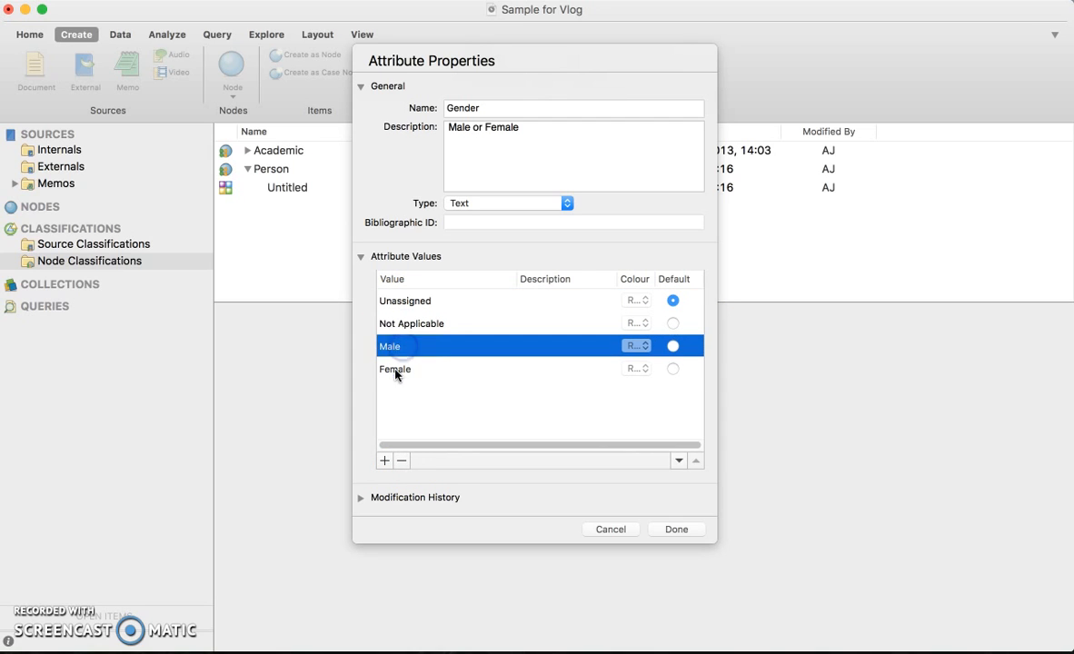
pyautogui.click(397, 369)
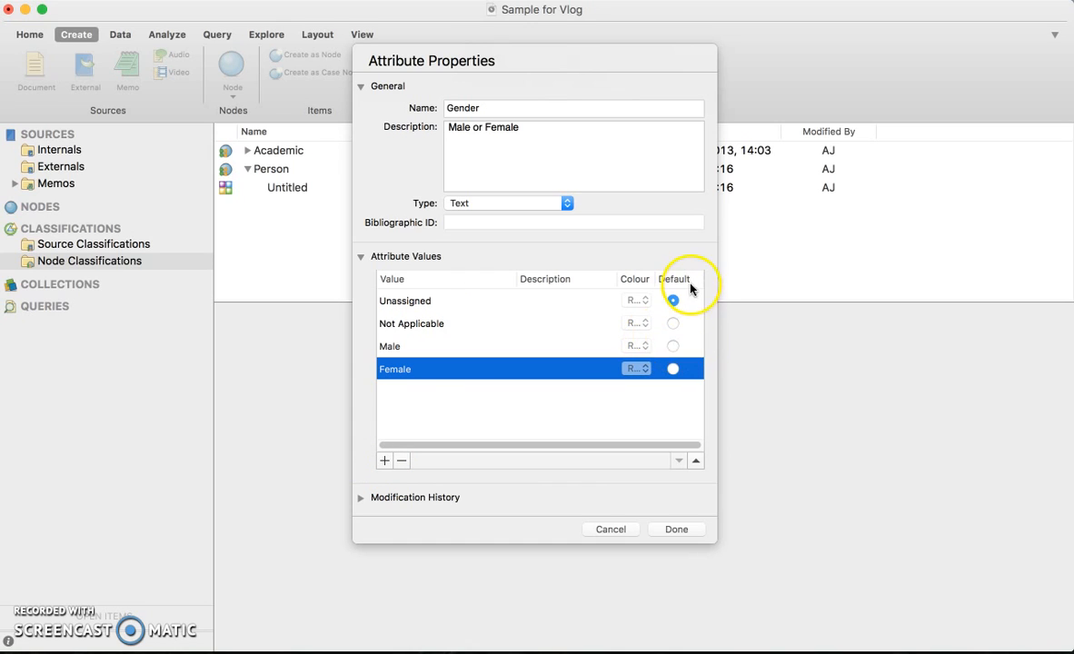
pyautogui.click(672, 345)
pyautogui.click(672, 371)
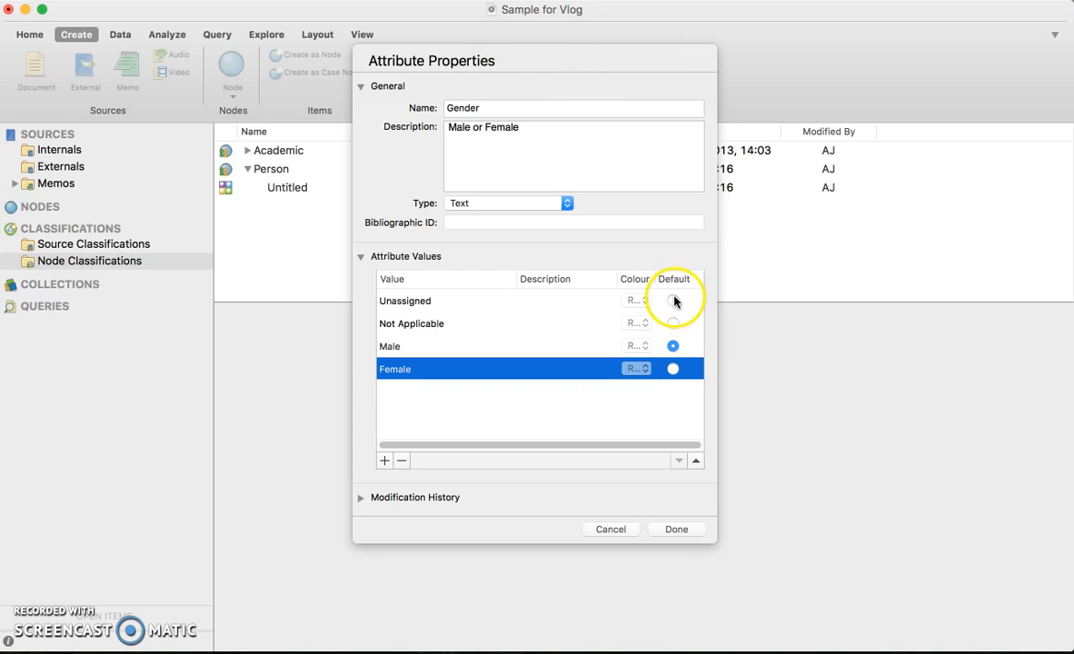
# Make Unassigned the default value of the Gender attribute and save the attribute.
pyautogui.click(672, 300)
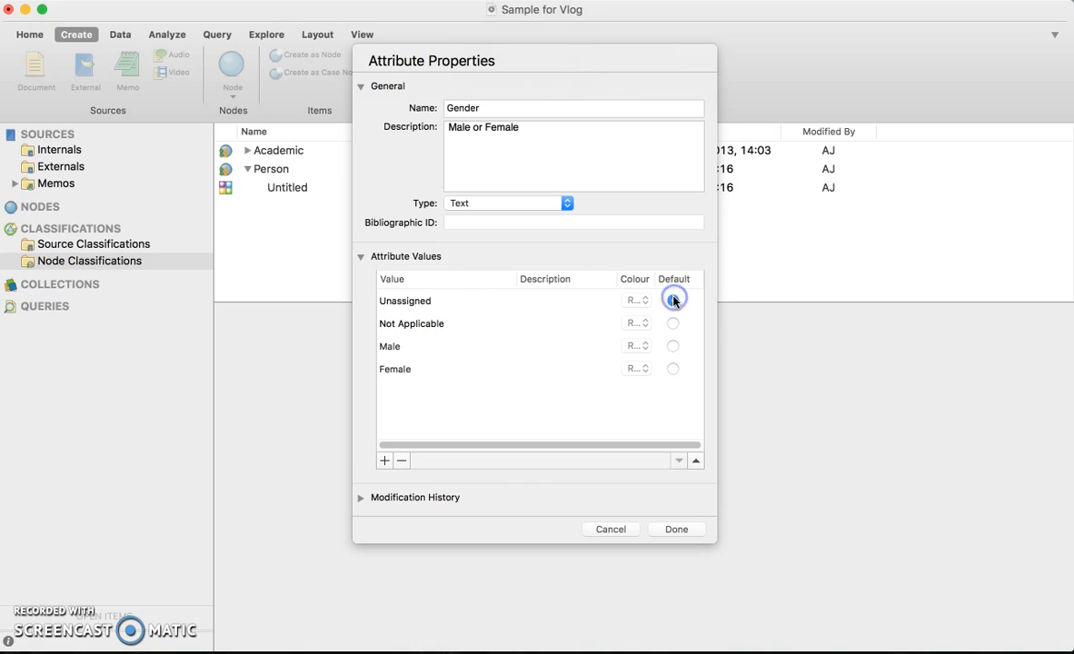
pyautogui.click(674, 533)
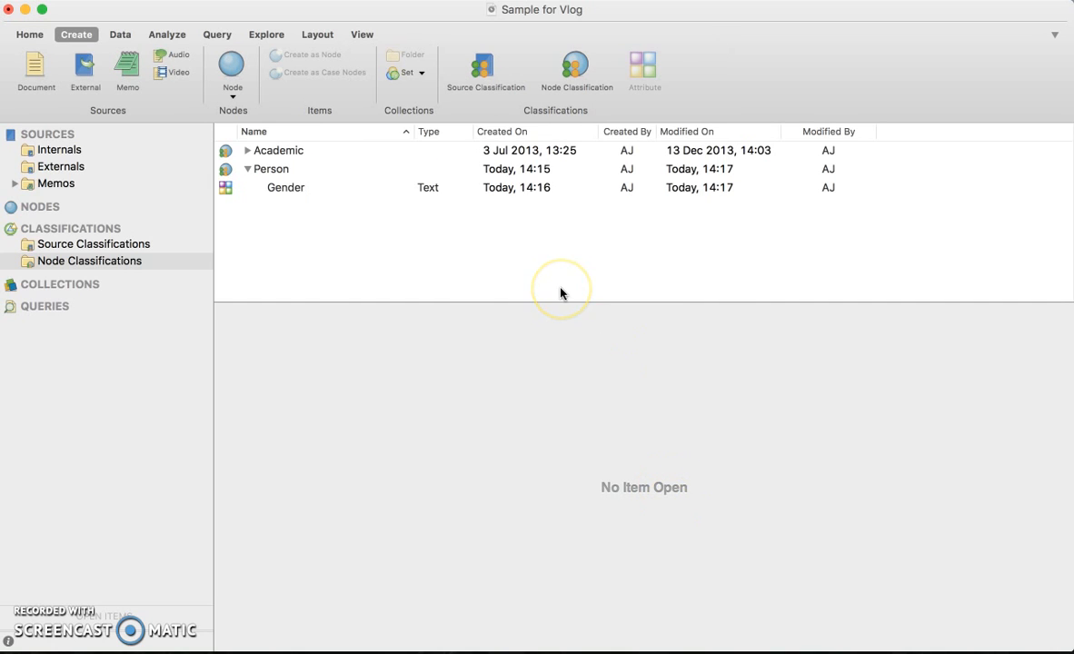
# Create a second attribute for the Person classification named "Age range", with the type Text.
pyautogui.click(293, 189)
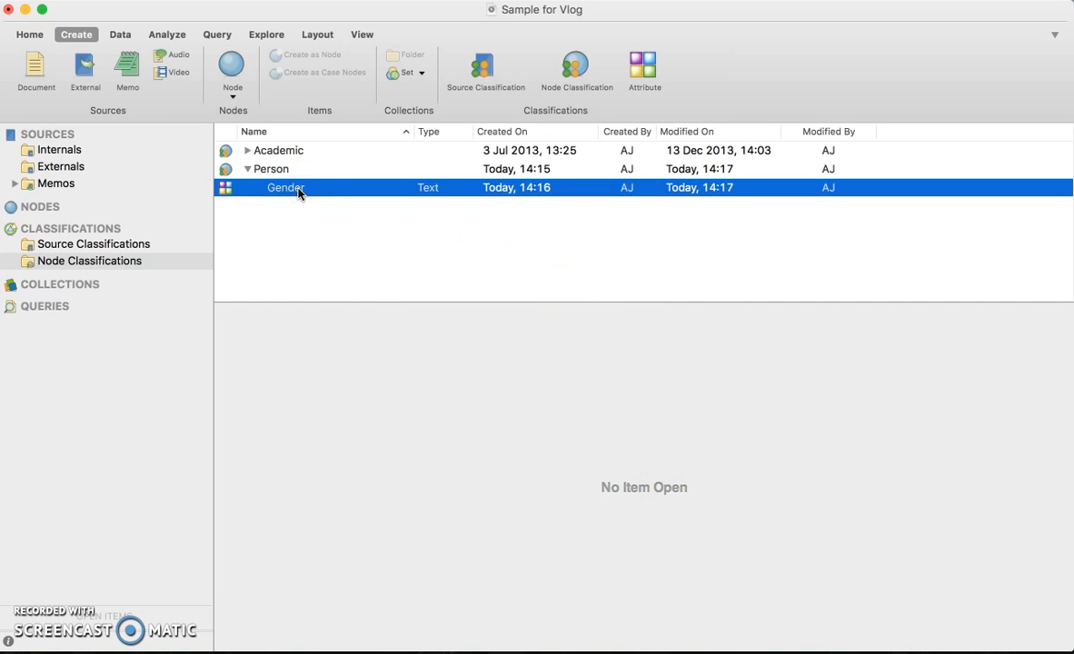
pyautogui.click(293, 169)
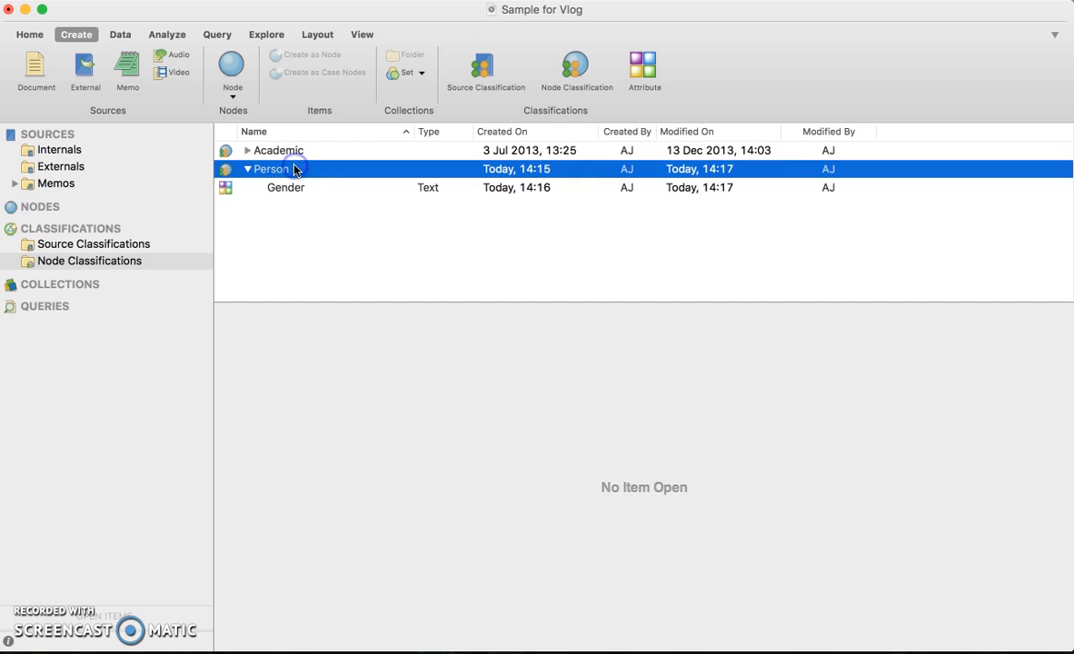
pyautogui.click(642, 69)
pyautogui.write('Age range')
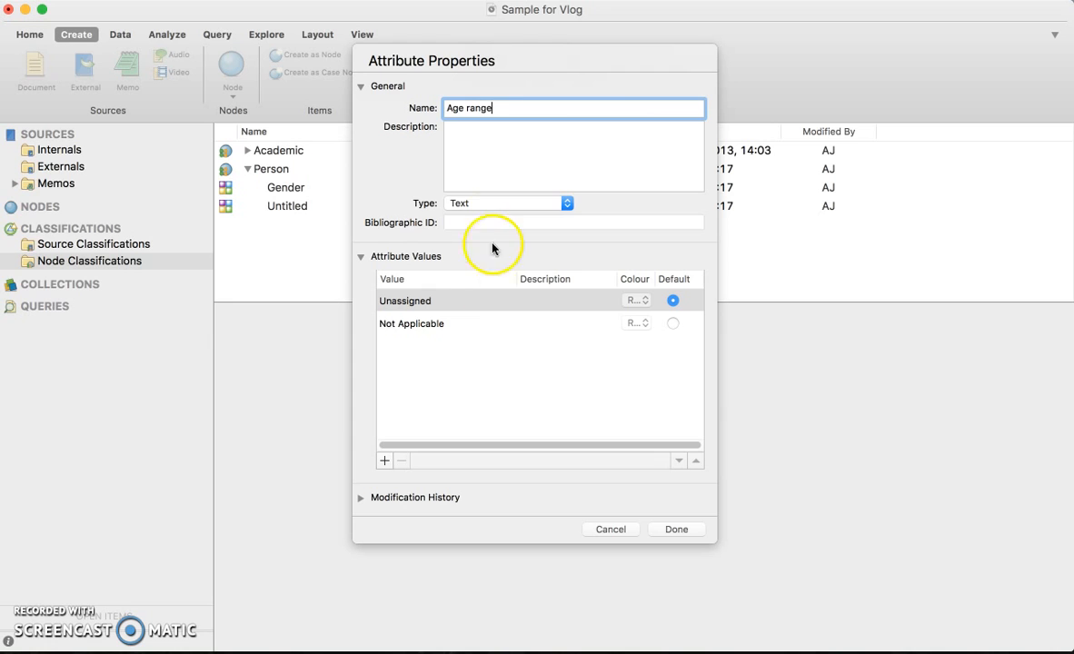
pyautogui.click(499, 204)
pyautogui.click(451, 283)
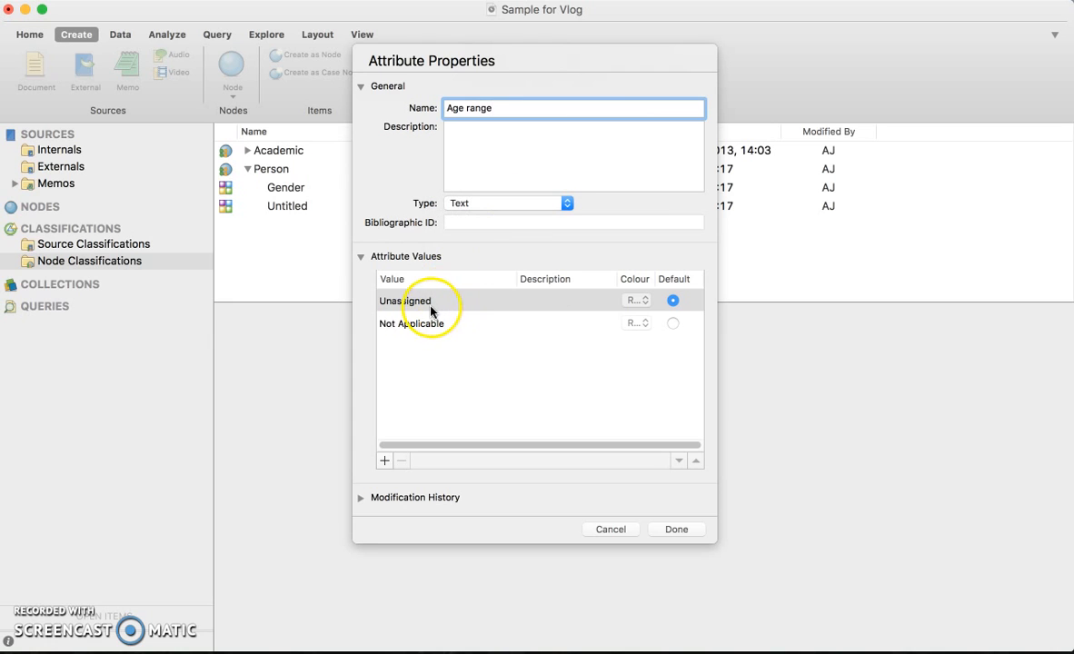
# Add the values 10-15 and 16-20 to the Age range attribute and save it.
pyautogui.click(430, 310)
pyautogui.click(408, 325)
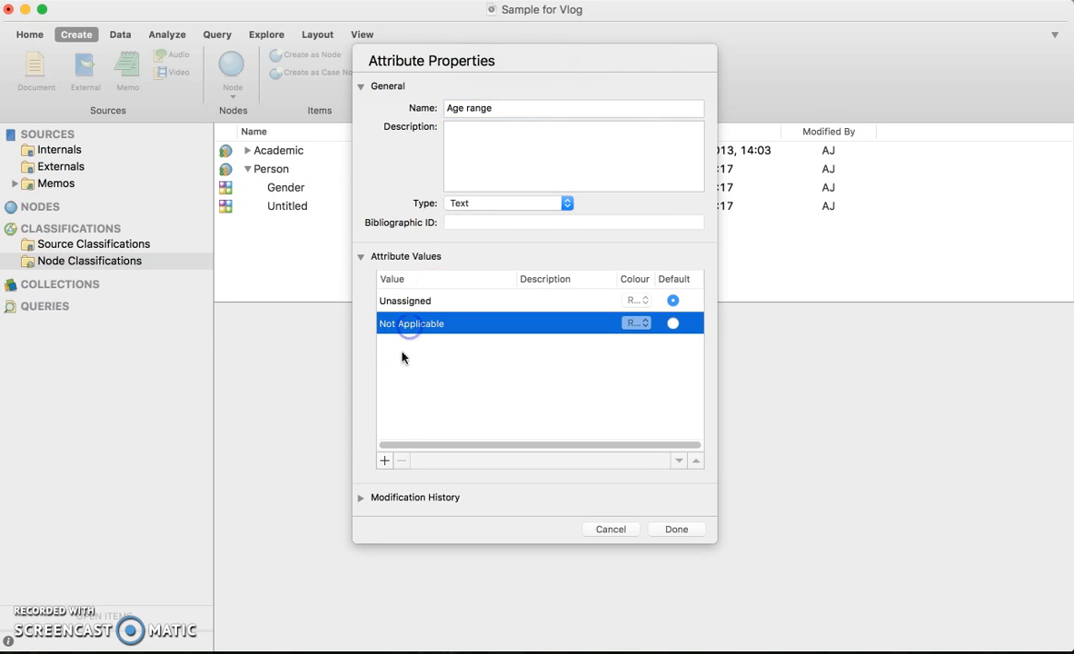
pyautogui.click(383, 461)
pyautogui.write('10-15')
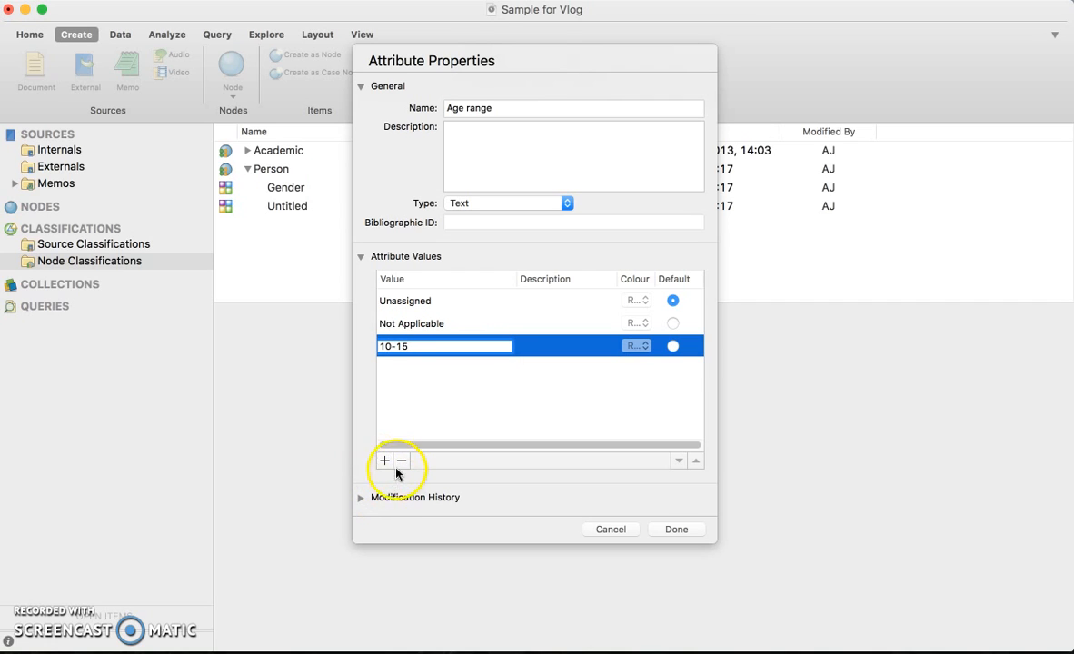
pyautogui.click(385, 462)
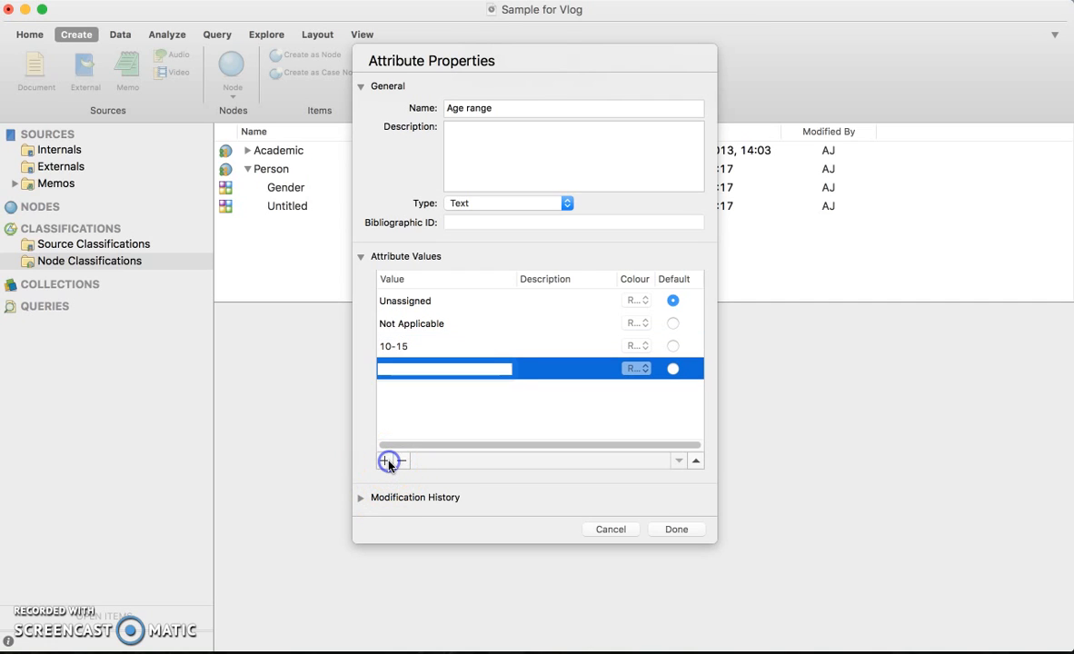
pyautogui.write('16-20')
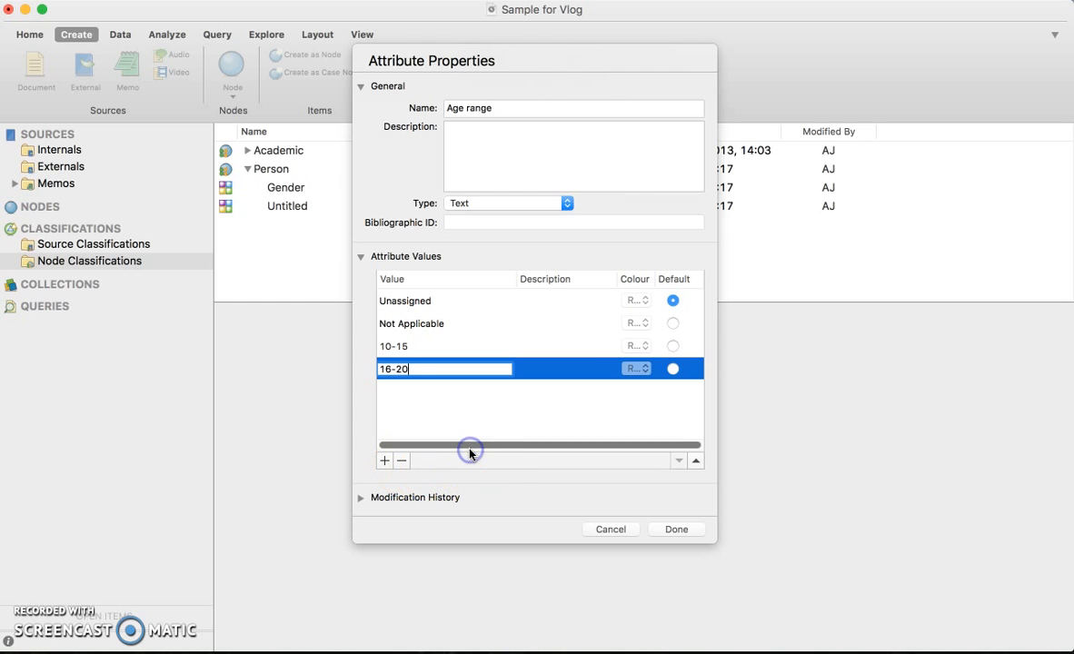
pyautogui.click(494, 322)
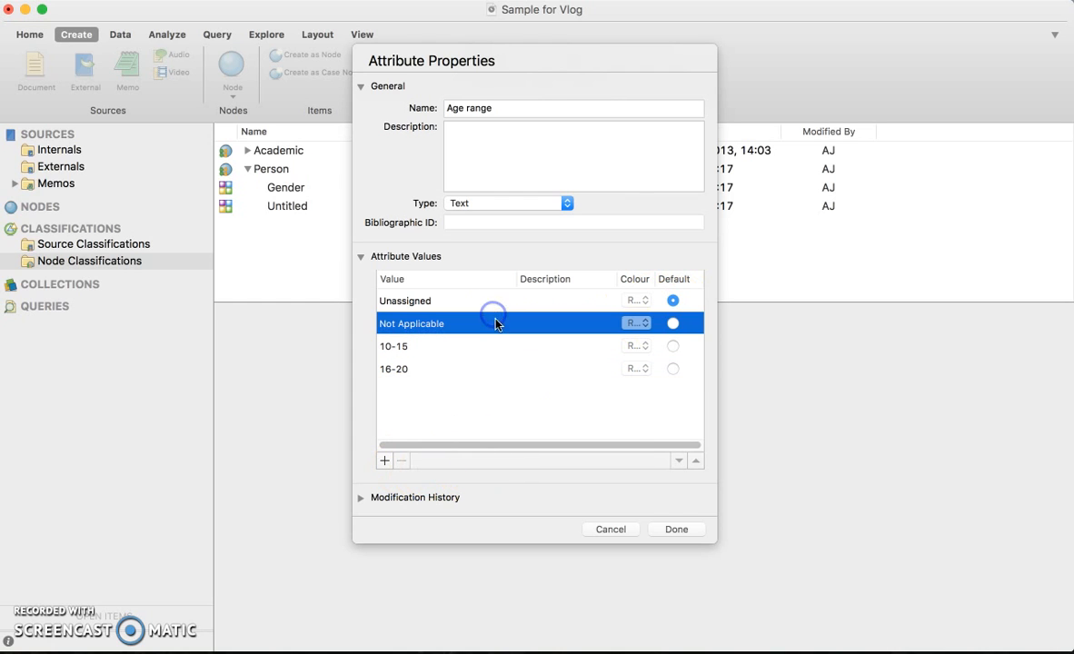
pyautogui.click(676, 528)
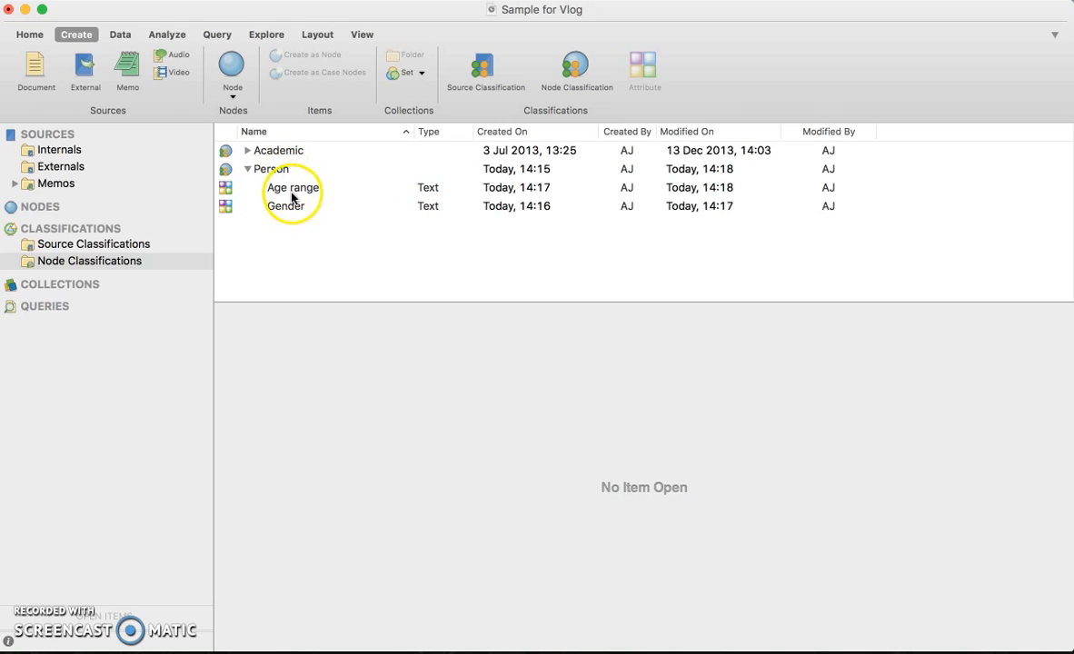
# Collapse the Person classification and open the Interviews folder inside Nodes.
pyautogui.click(248, 169)
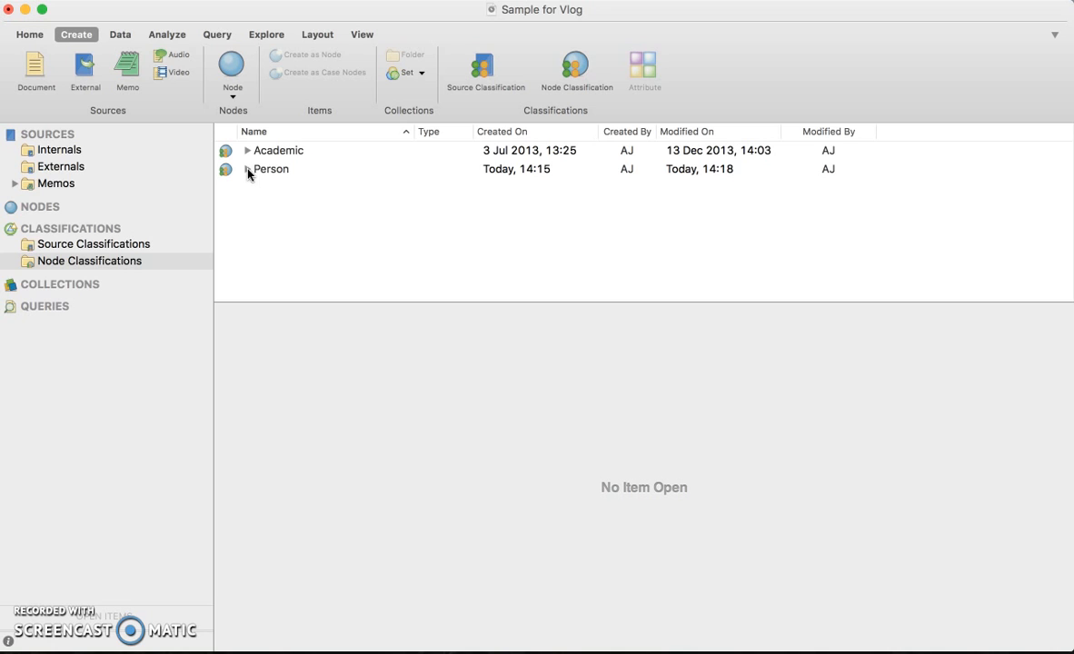
pyautogui.click(256, 170)
pyautogui.moveTo(37, 208)
pyautogui.click(201, 208)
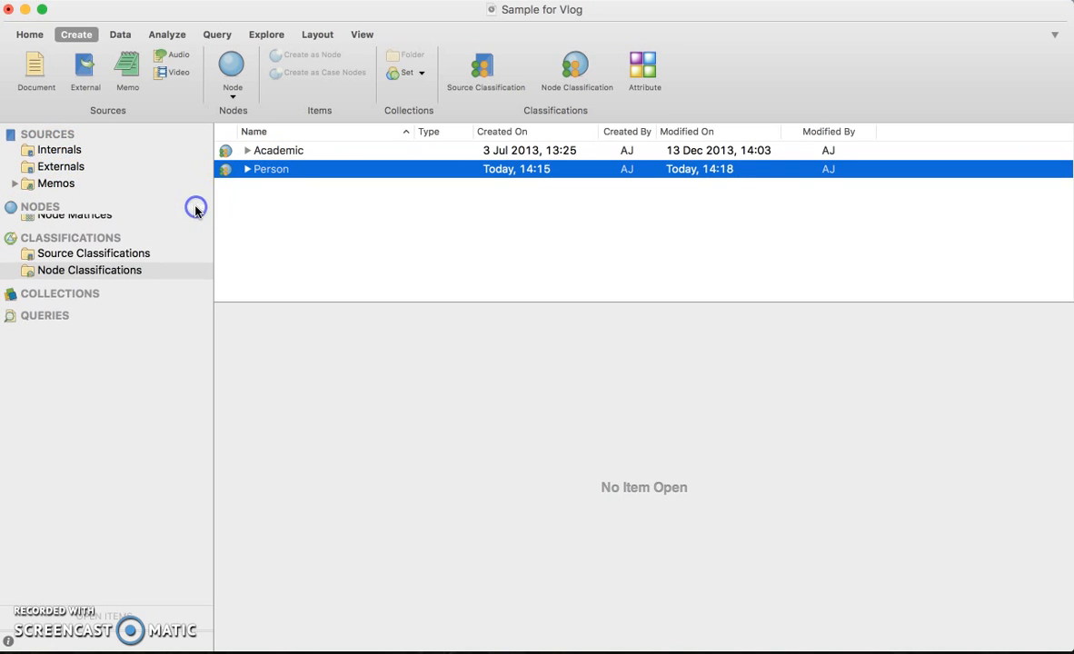
pyautogui.click(54, 208)
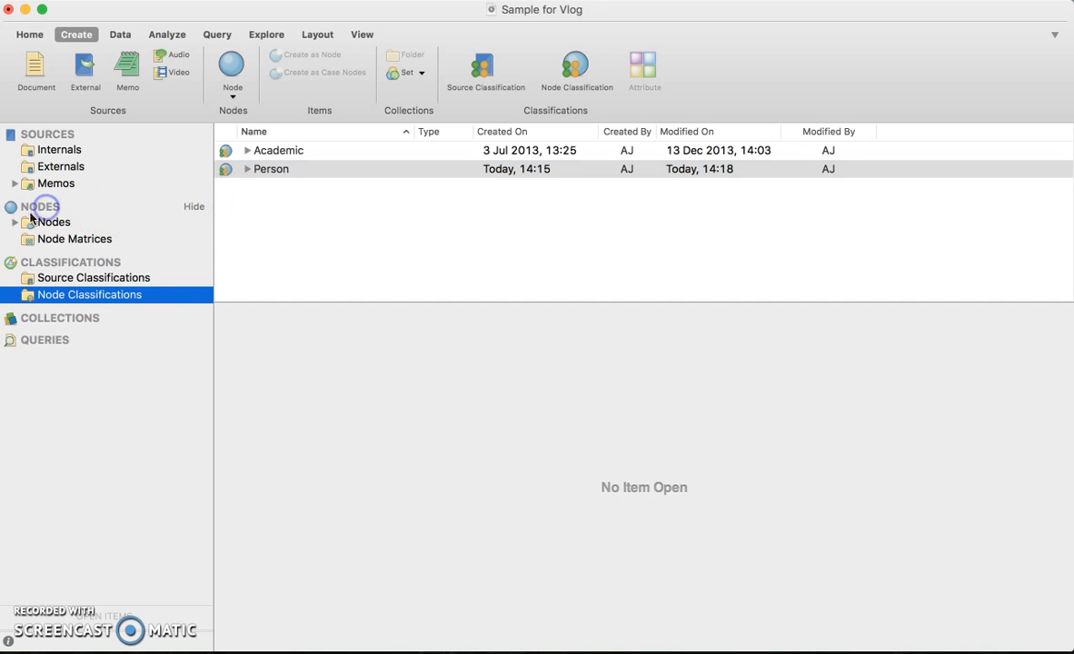
pyautogui.click(15, 223)
pyautogui.click(53, 224)
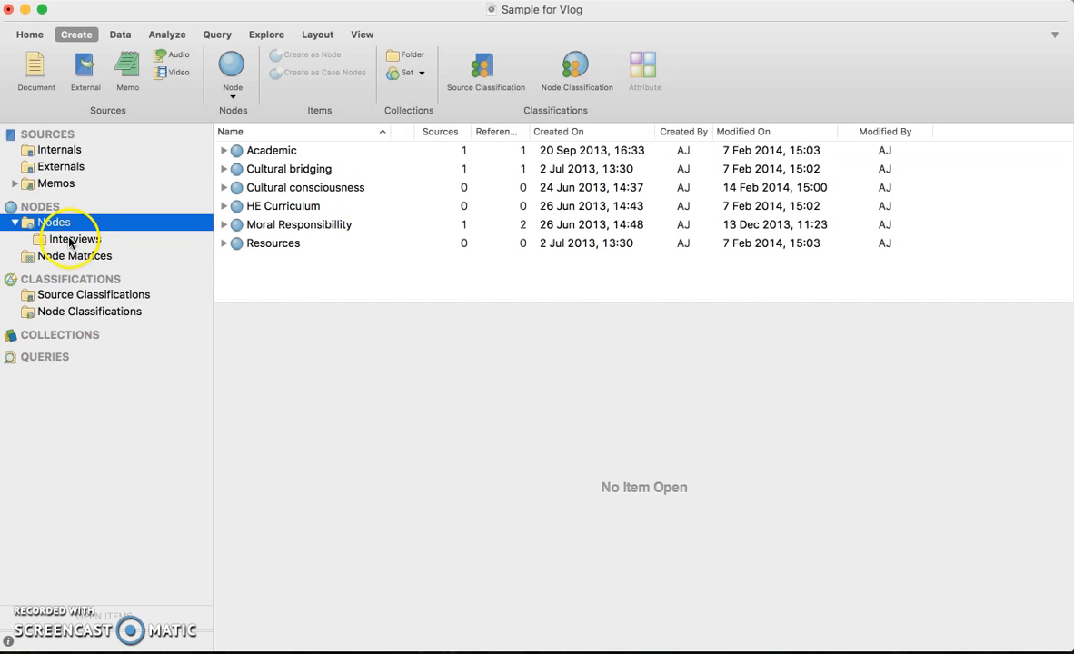
pyautogui.click(73, 238)
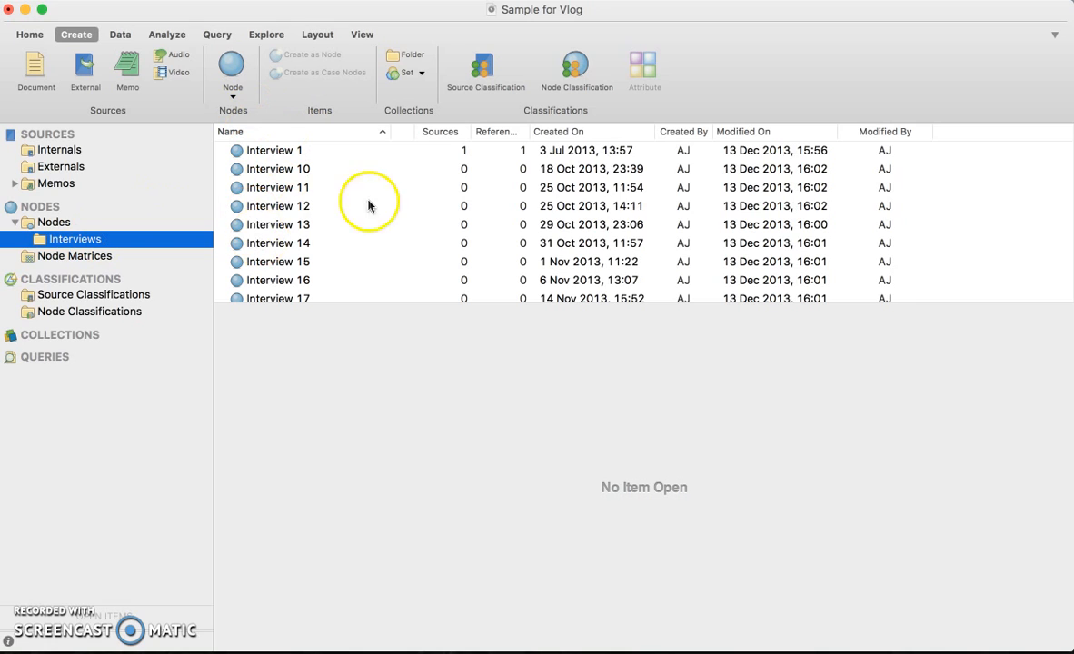
# Assign the Person classification to the Interview 1 node.
pyautogui.click(290, 155)
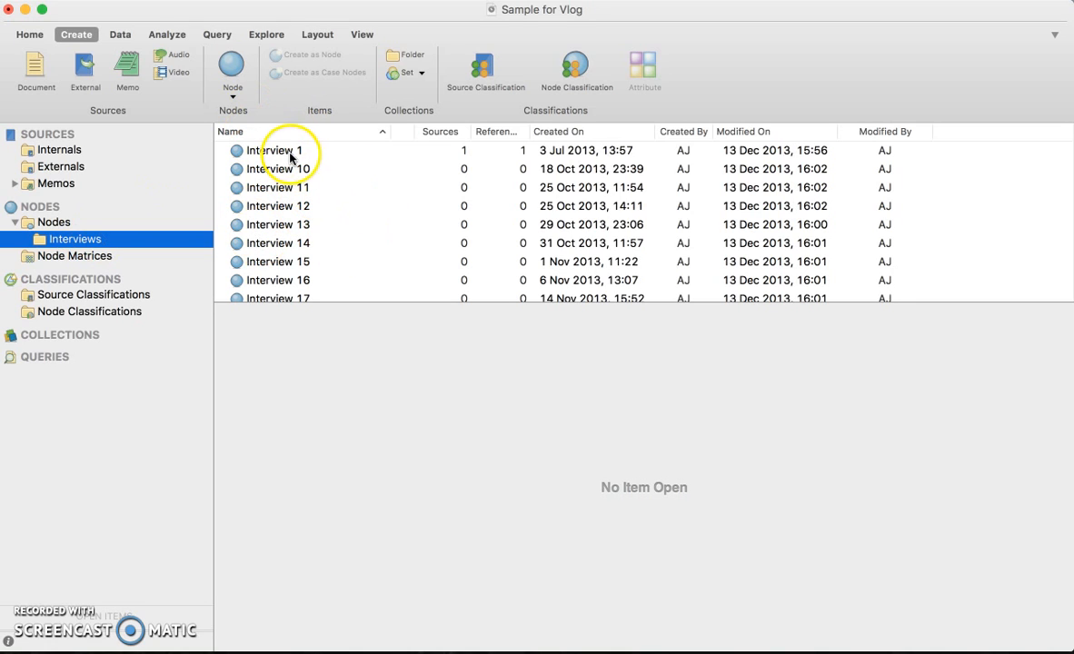
pyautogui.click(290, 155)
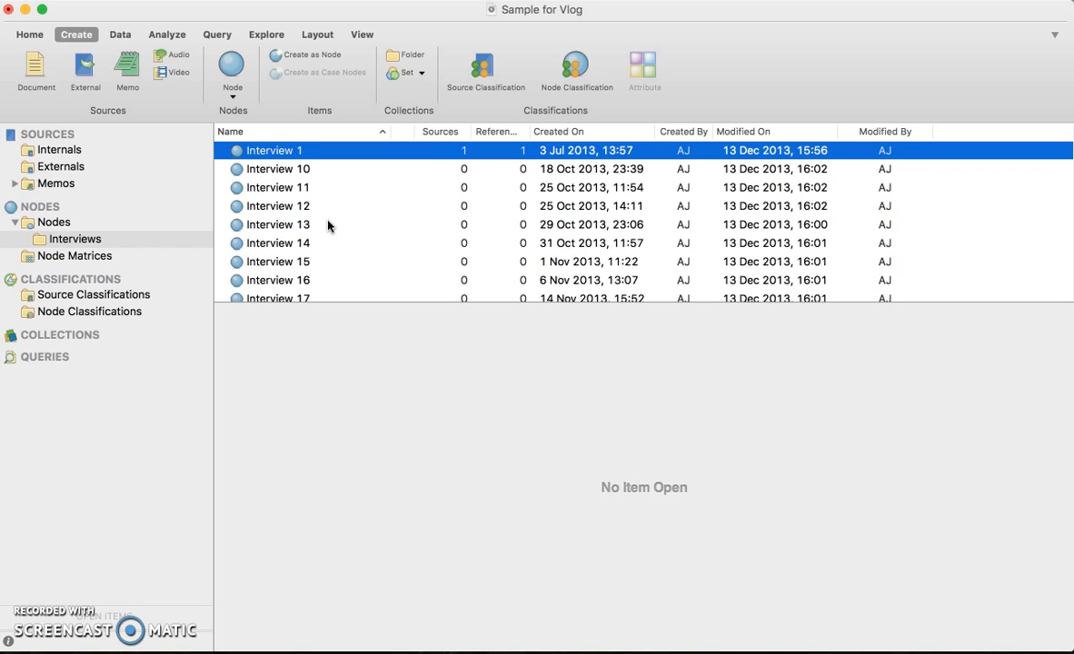
pyautogui.click(269, 147)
pyautogui.rightClick(269, 158)
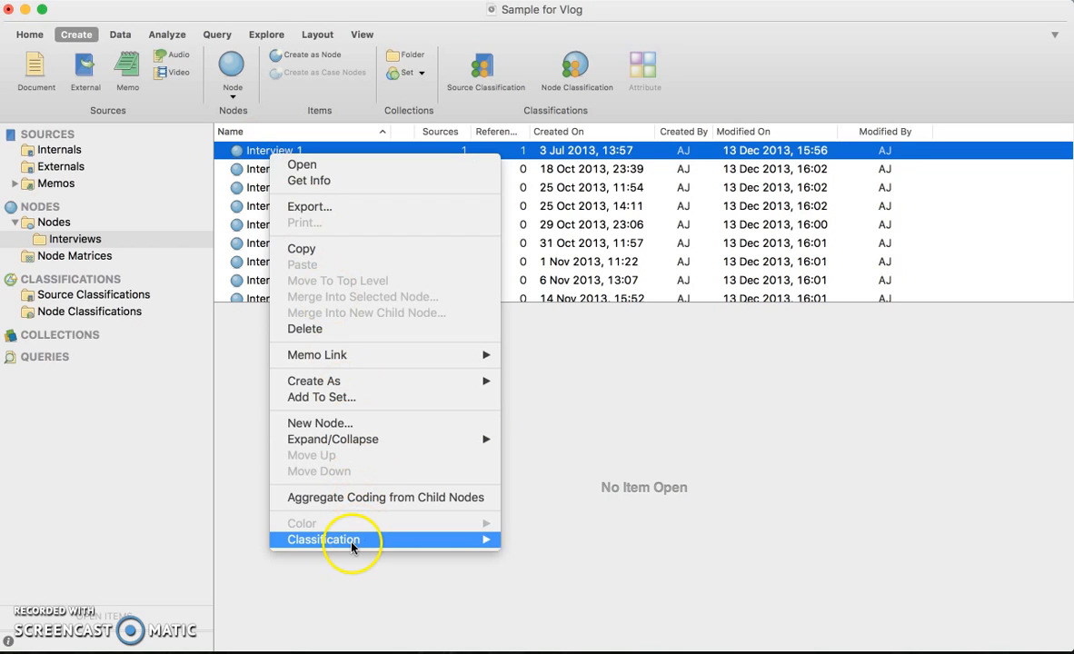
pyautogui.moveTo(351, 545)
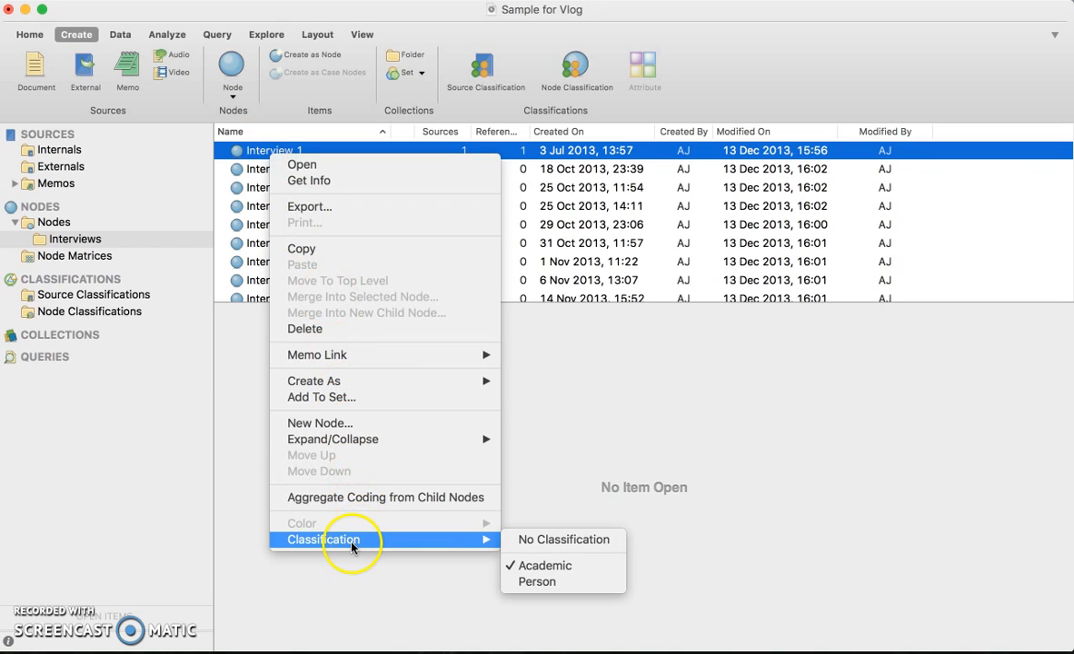
pyautogui.click(536, 581)
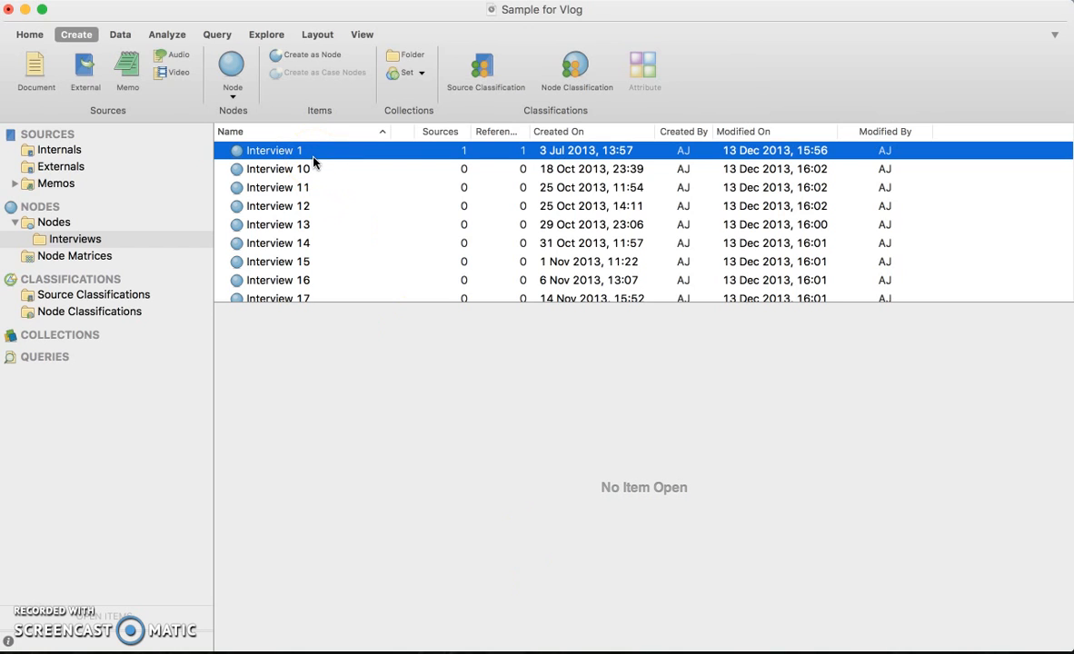
# Open Interview 1 in its summary view and check which classification the node has.
pyautogui.click(293, 151)
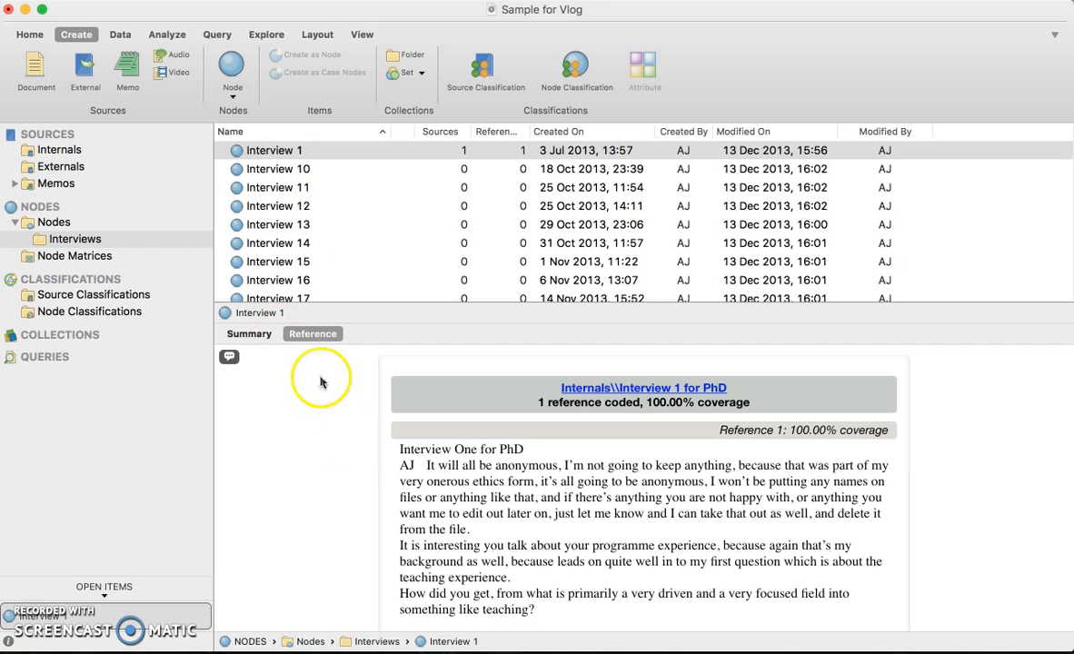
pyautogui.click(246, 333)
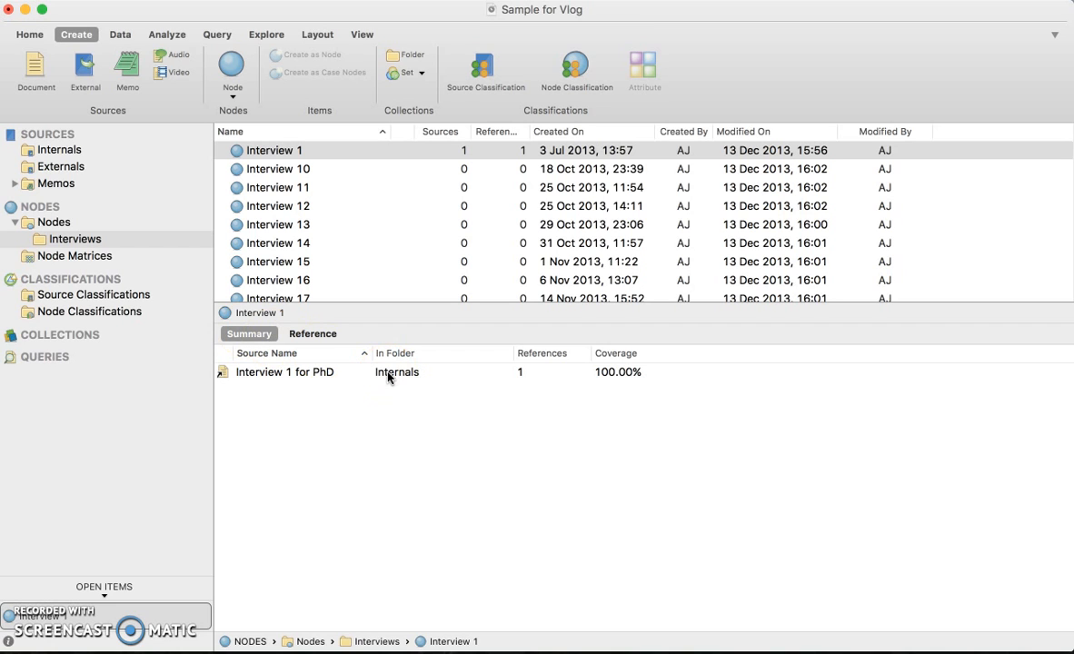
pyautogui.click(233, 149)
pyautogui.rightClick(235, 150)
pyautogui.moveTo(343, 443)
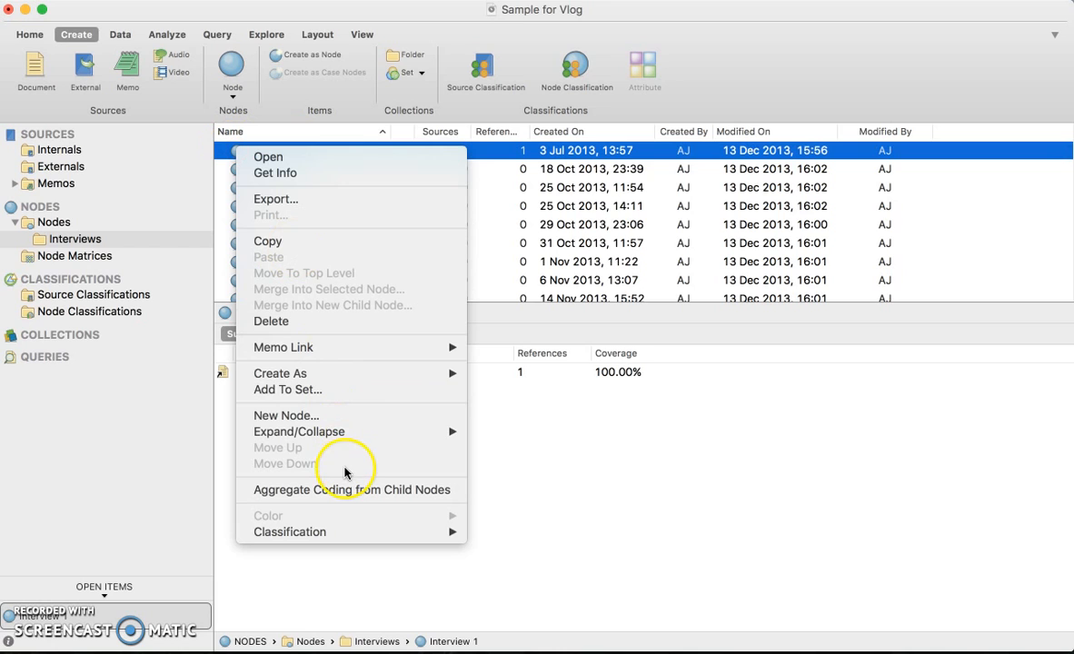
pyautogui.moveTo(388, 353)
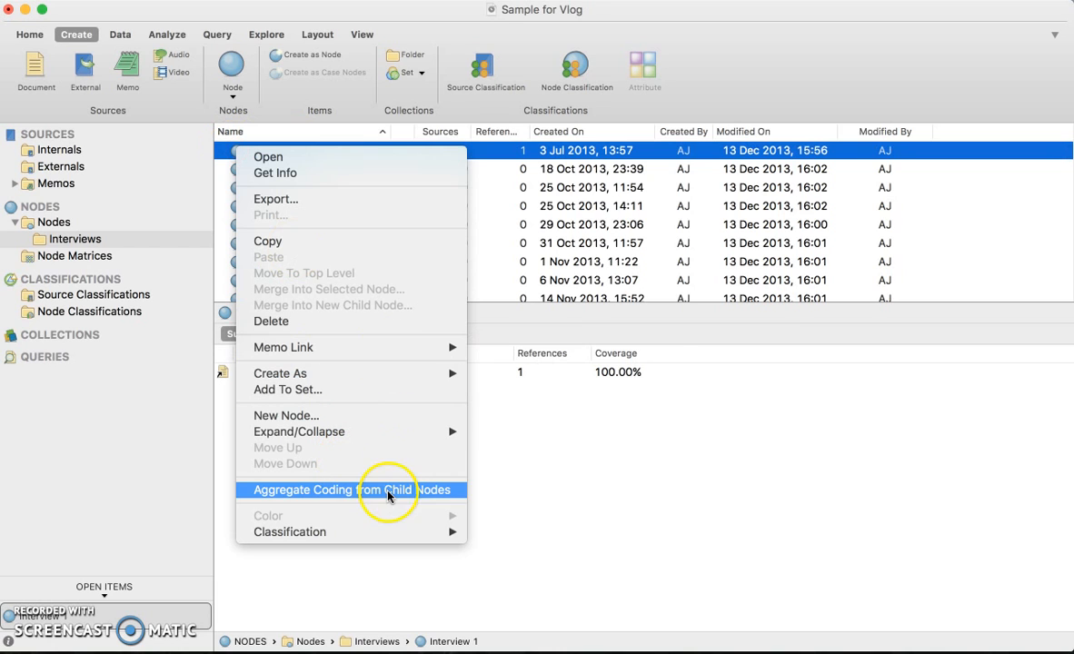
pyautogui.click(628, 486)
pyautogui.click(67, 619)
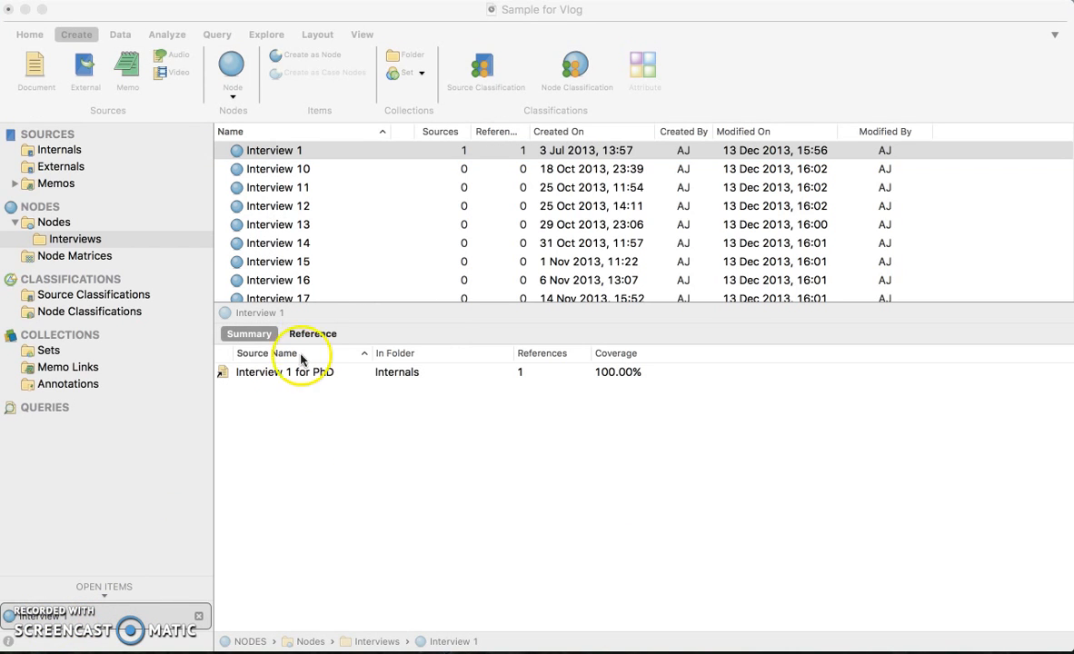
# Open the node properties of Interview 1 and expand its attribute values.
pyautogui.click(293, 150)
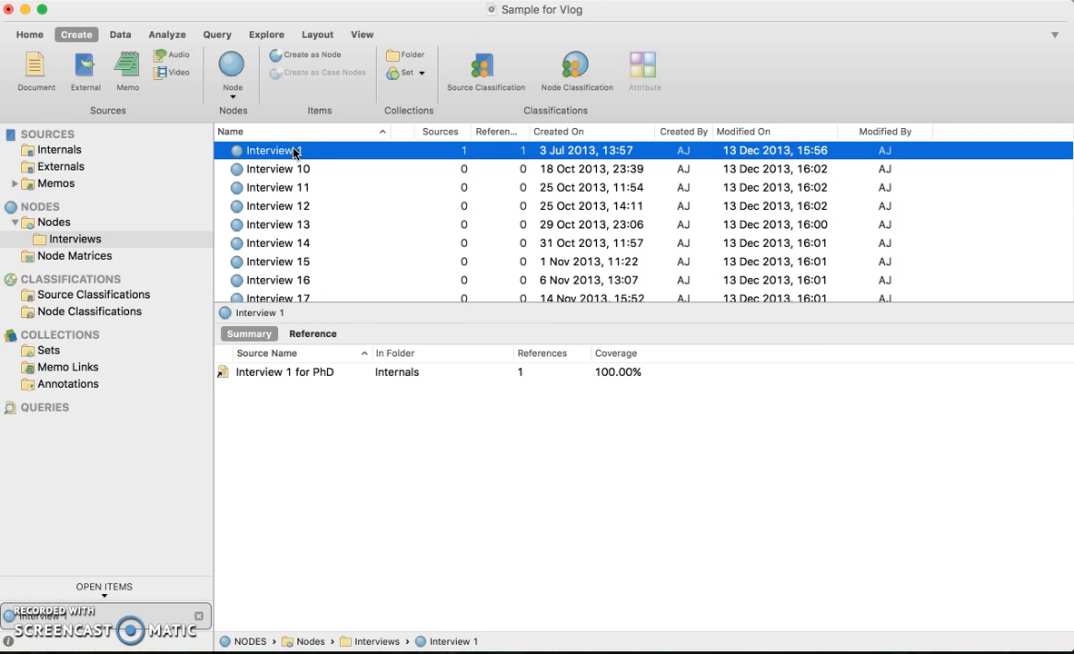
pyautogui.rightClick(293, 153)
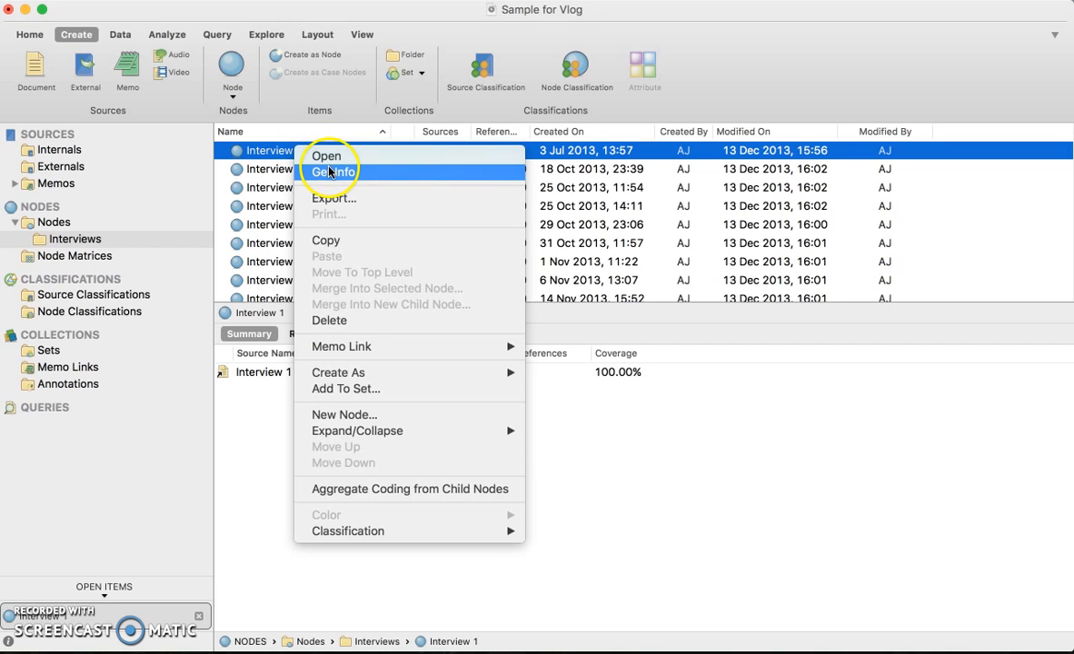
pyautogui.click(330, 173)
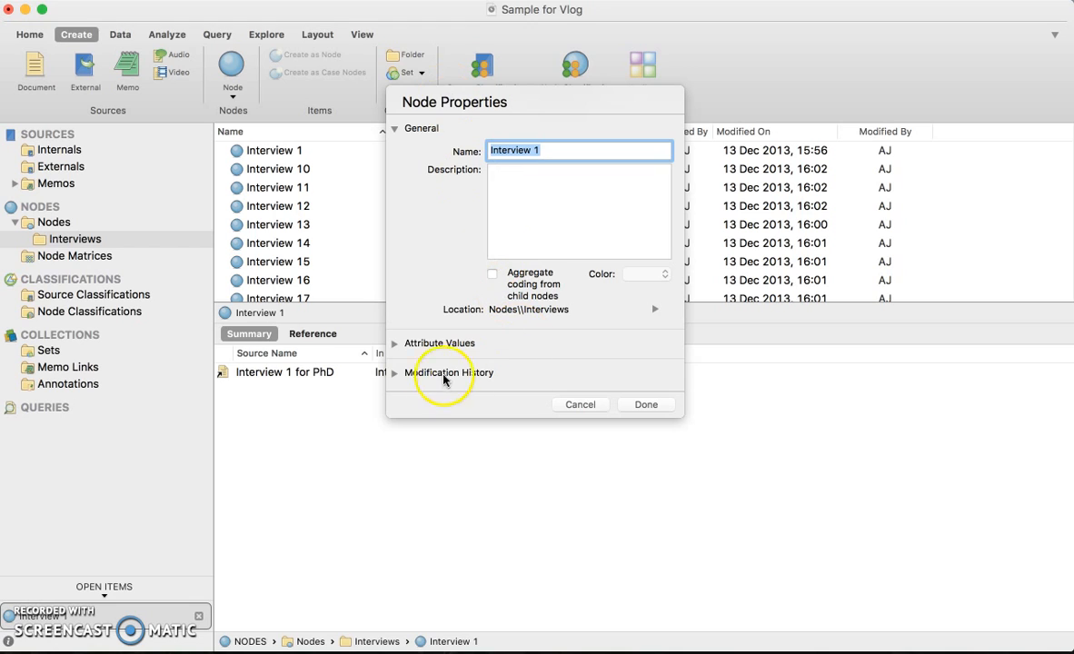
pyautogui.click(396, 345)
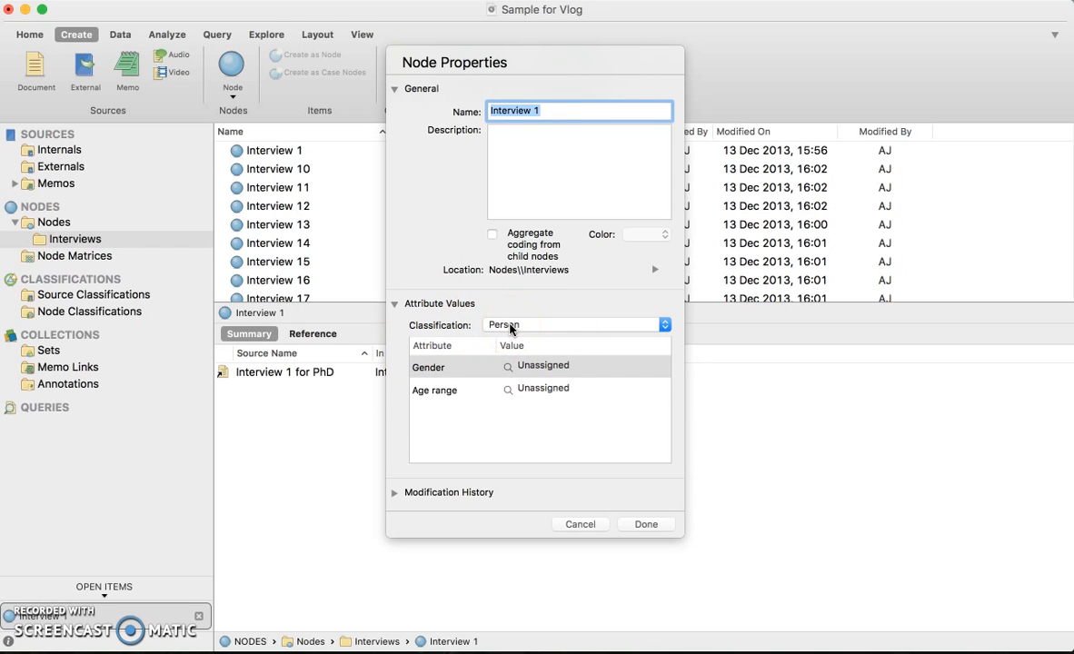
# Set the Gender attribute of Interview 1 to Female.
pyautogui.click(584, 365)
pyautogui.click(650, 368)
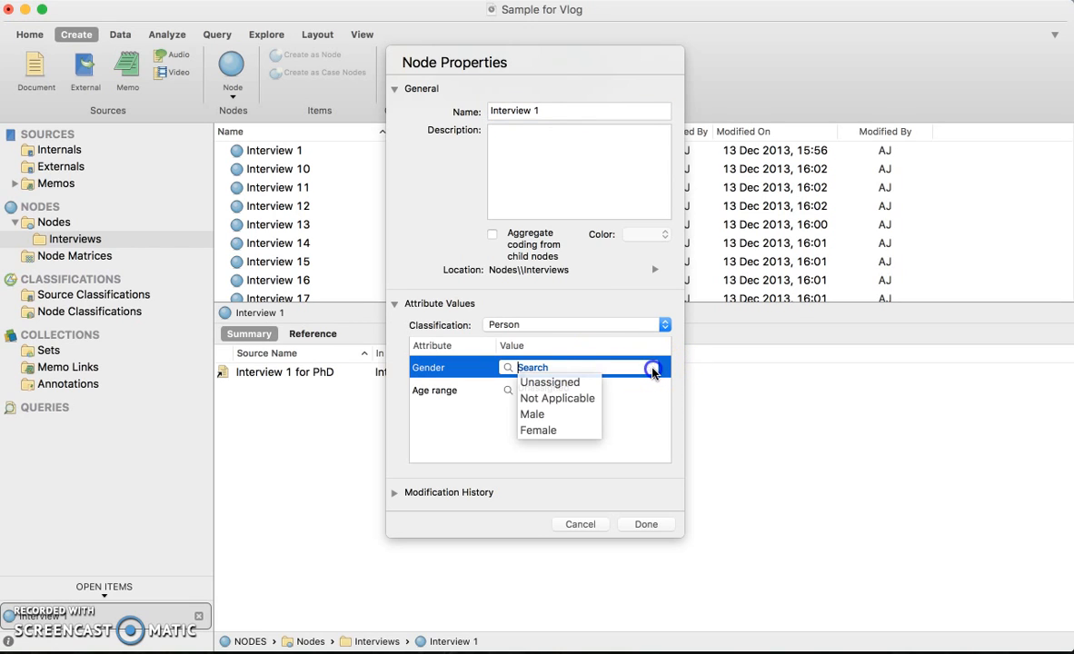
pyautogui.click(544, 430)
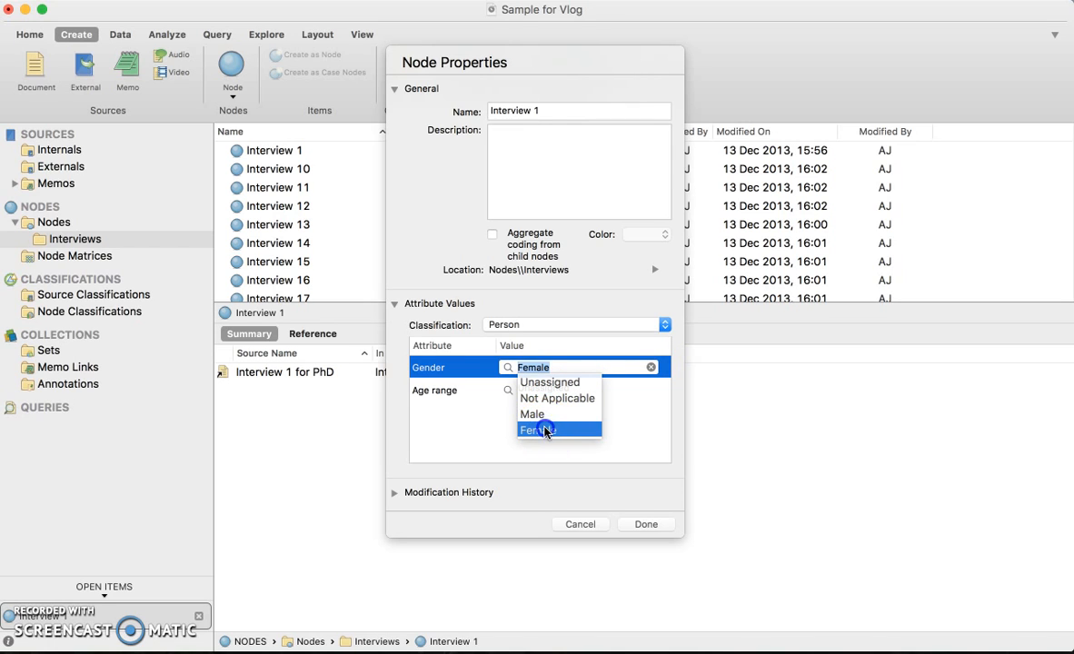
pyautogui.click(477, 434)
pyautogui.click(555, 374)
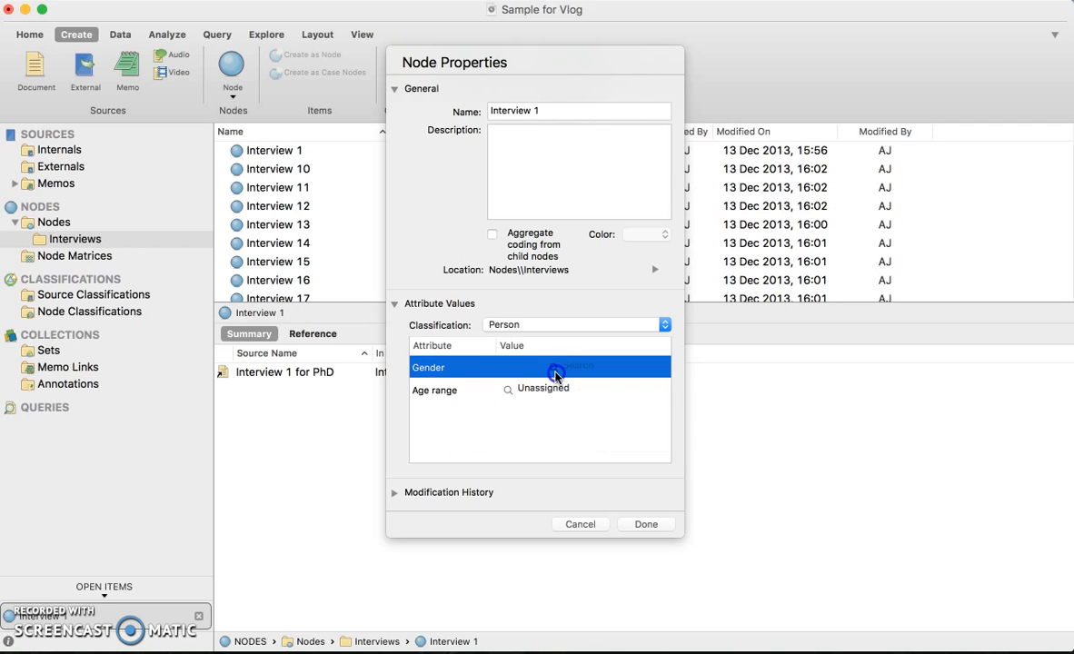
pyautogui.click(525, 391)
pyautogui.click(562, 371)
pyautogui.click(549, 370)
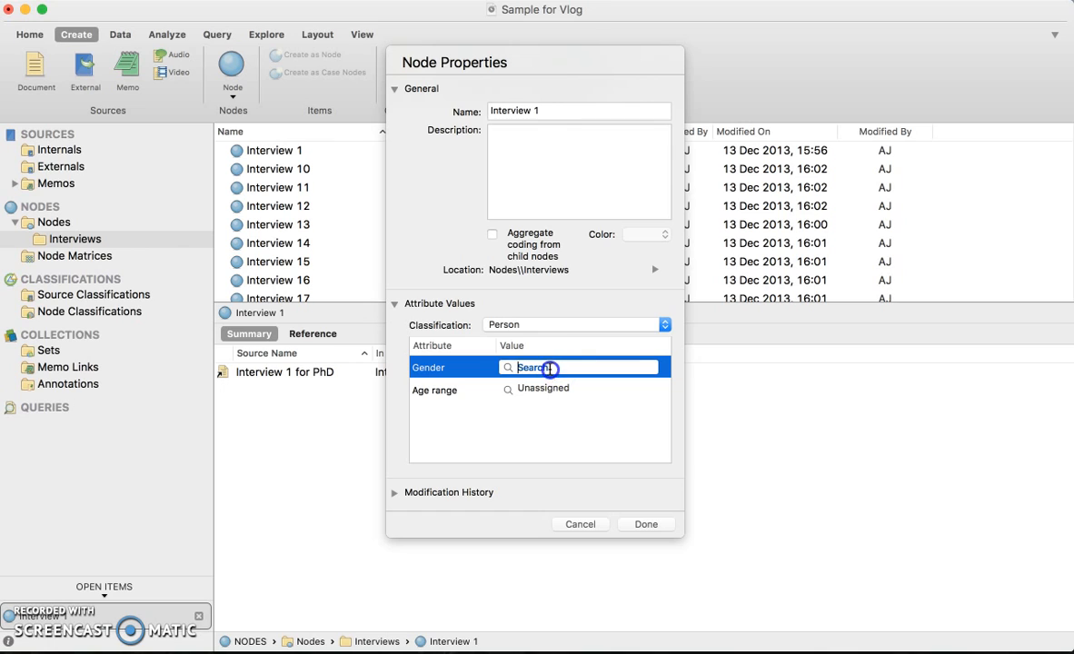
pyautogui.write('Female')
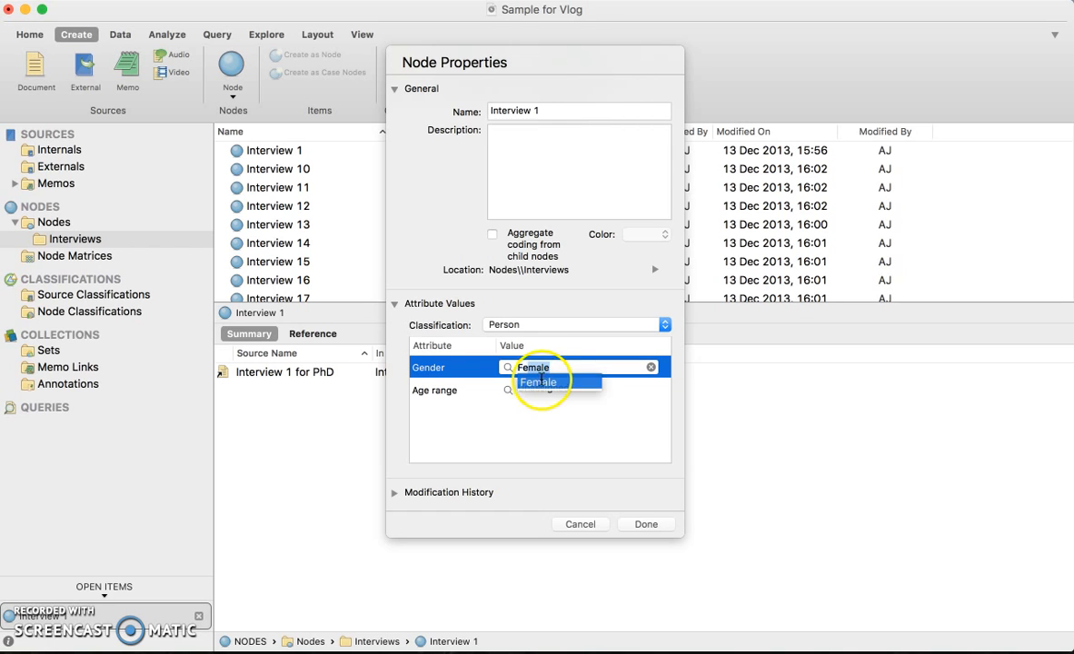
pyautogui.click(541, 382)
# Set the Age range attribute of Interview 1 to 10-15 and save the node properties.
pyautogui.click(540, 389)
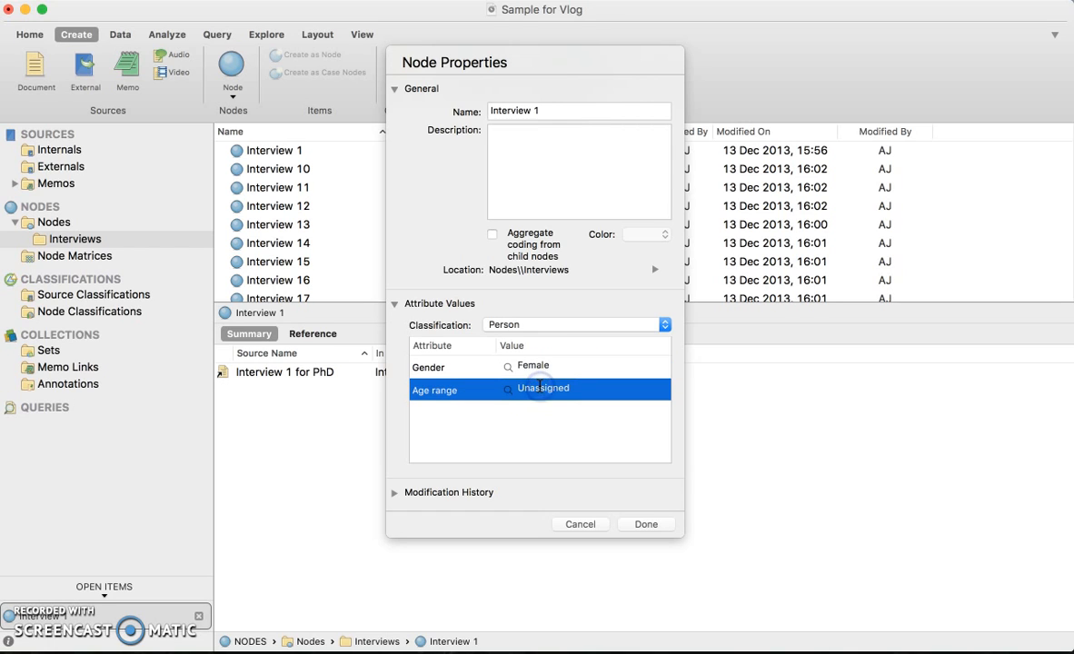
pyautogui.click(644, 388)
pyautogui.click(562, 438)
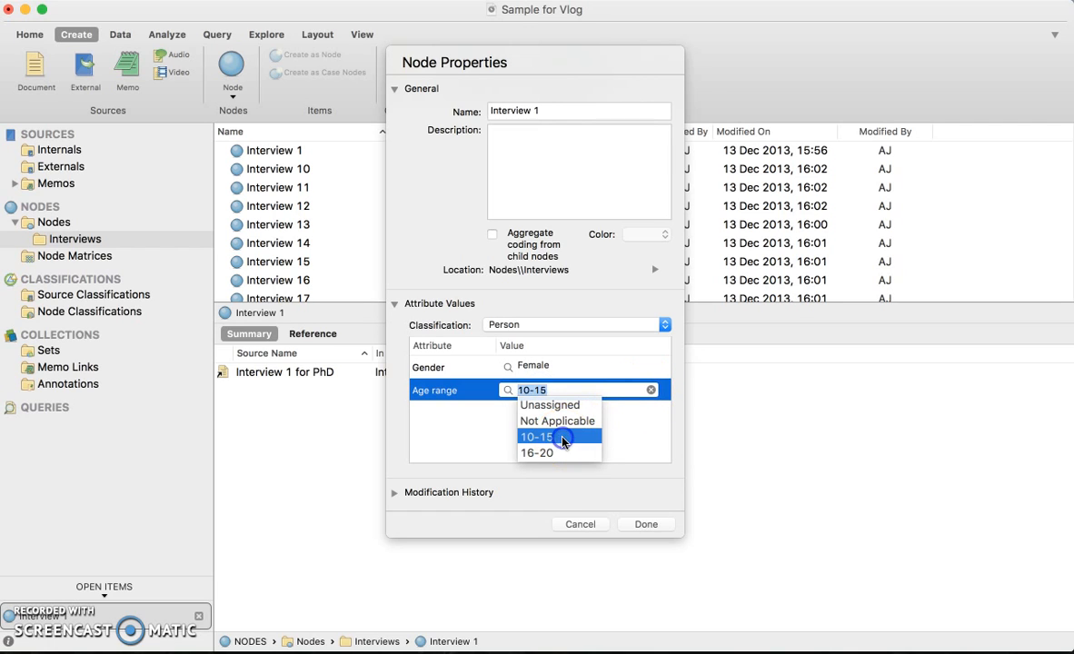
pyautogui.click(554, 391)
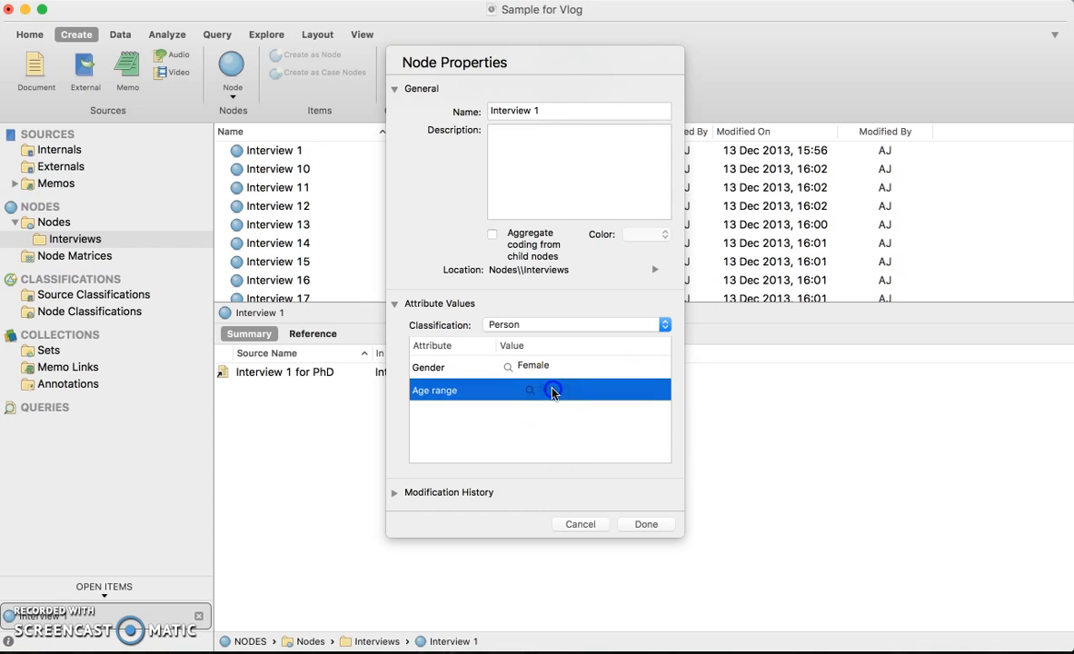
pyautogui.write('10-15')
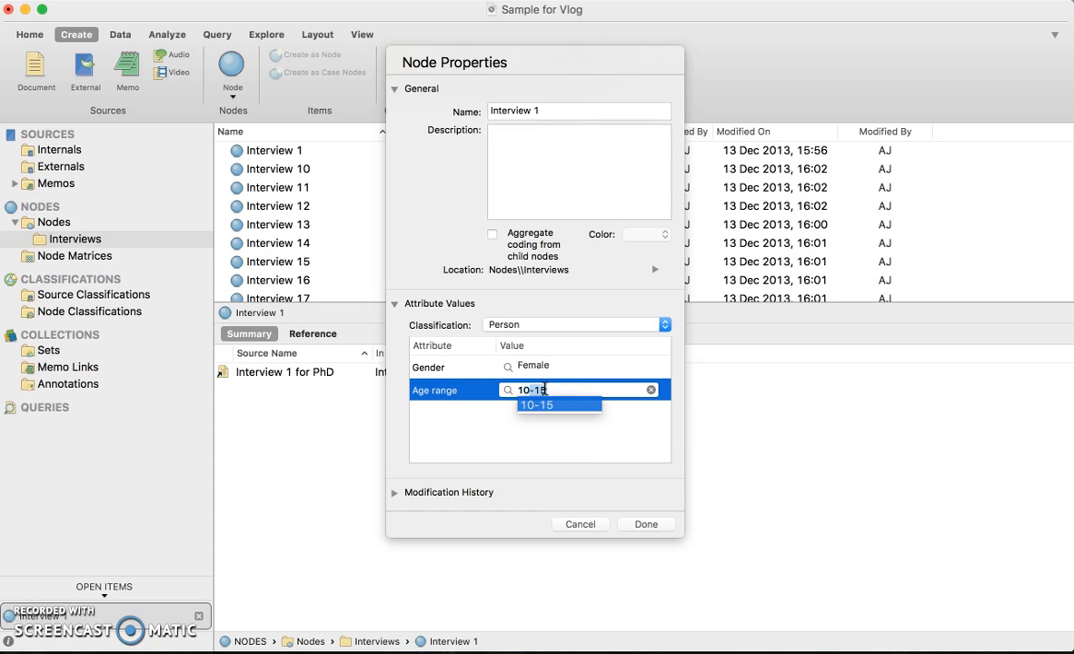
pyautogui.press('Return')
pyautogui.click(564, 447)
pyautogui.click(639, 524)
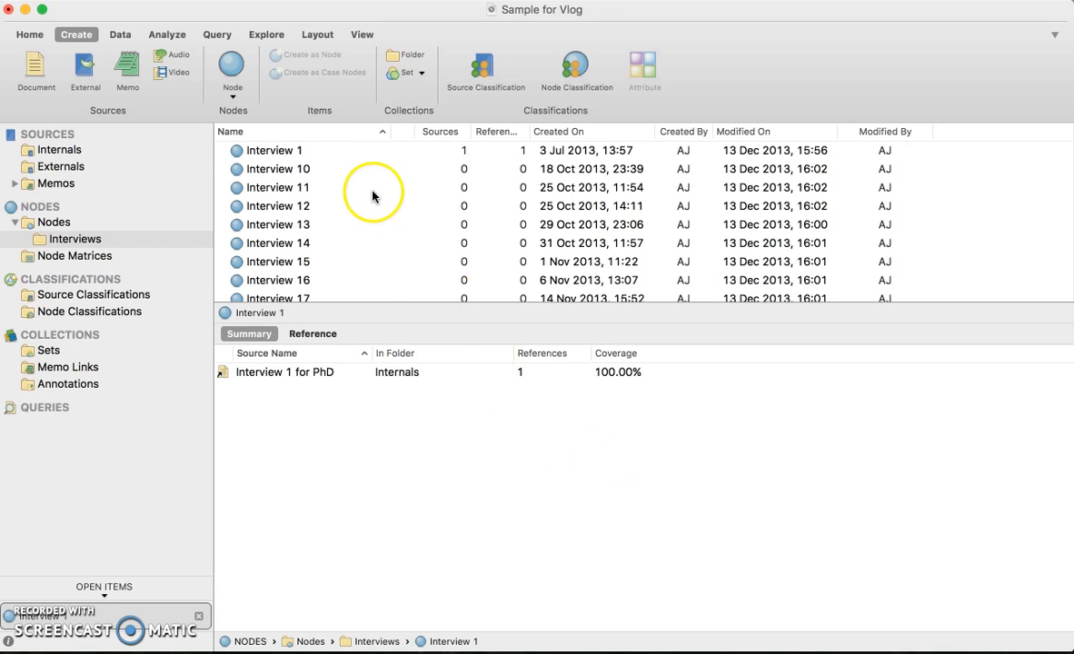
# Select the Interview 1 node in the Interviews folder.
pyautogui.click(296, 151)
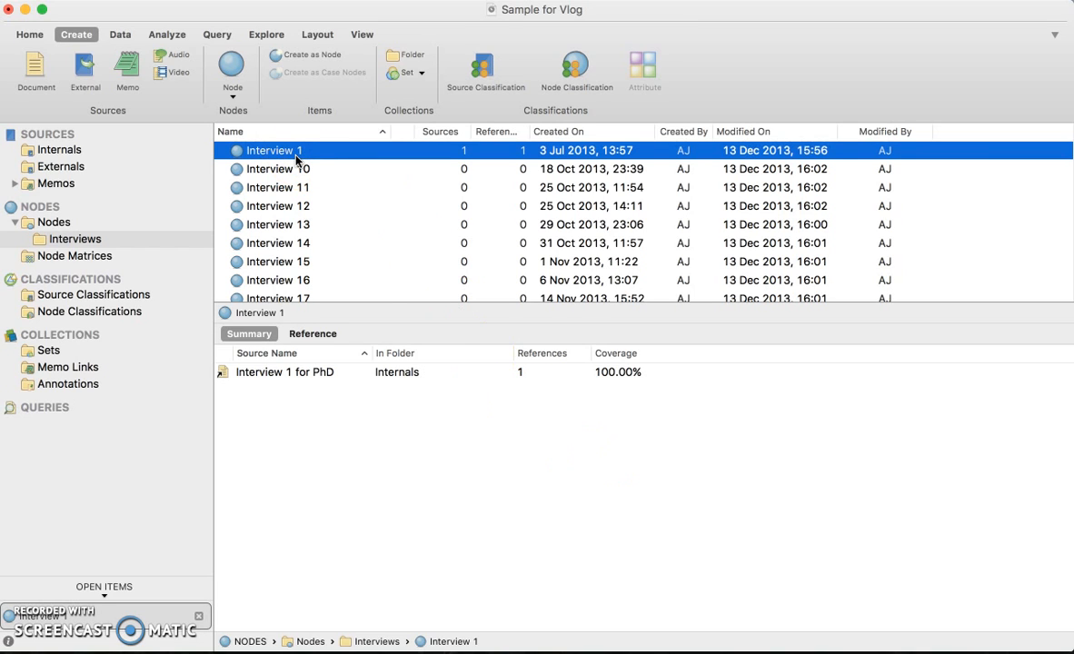